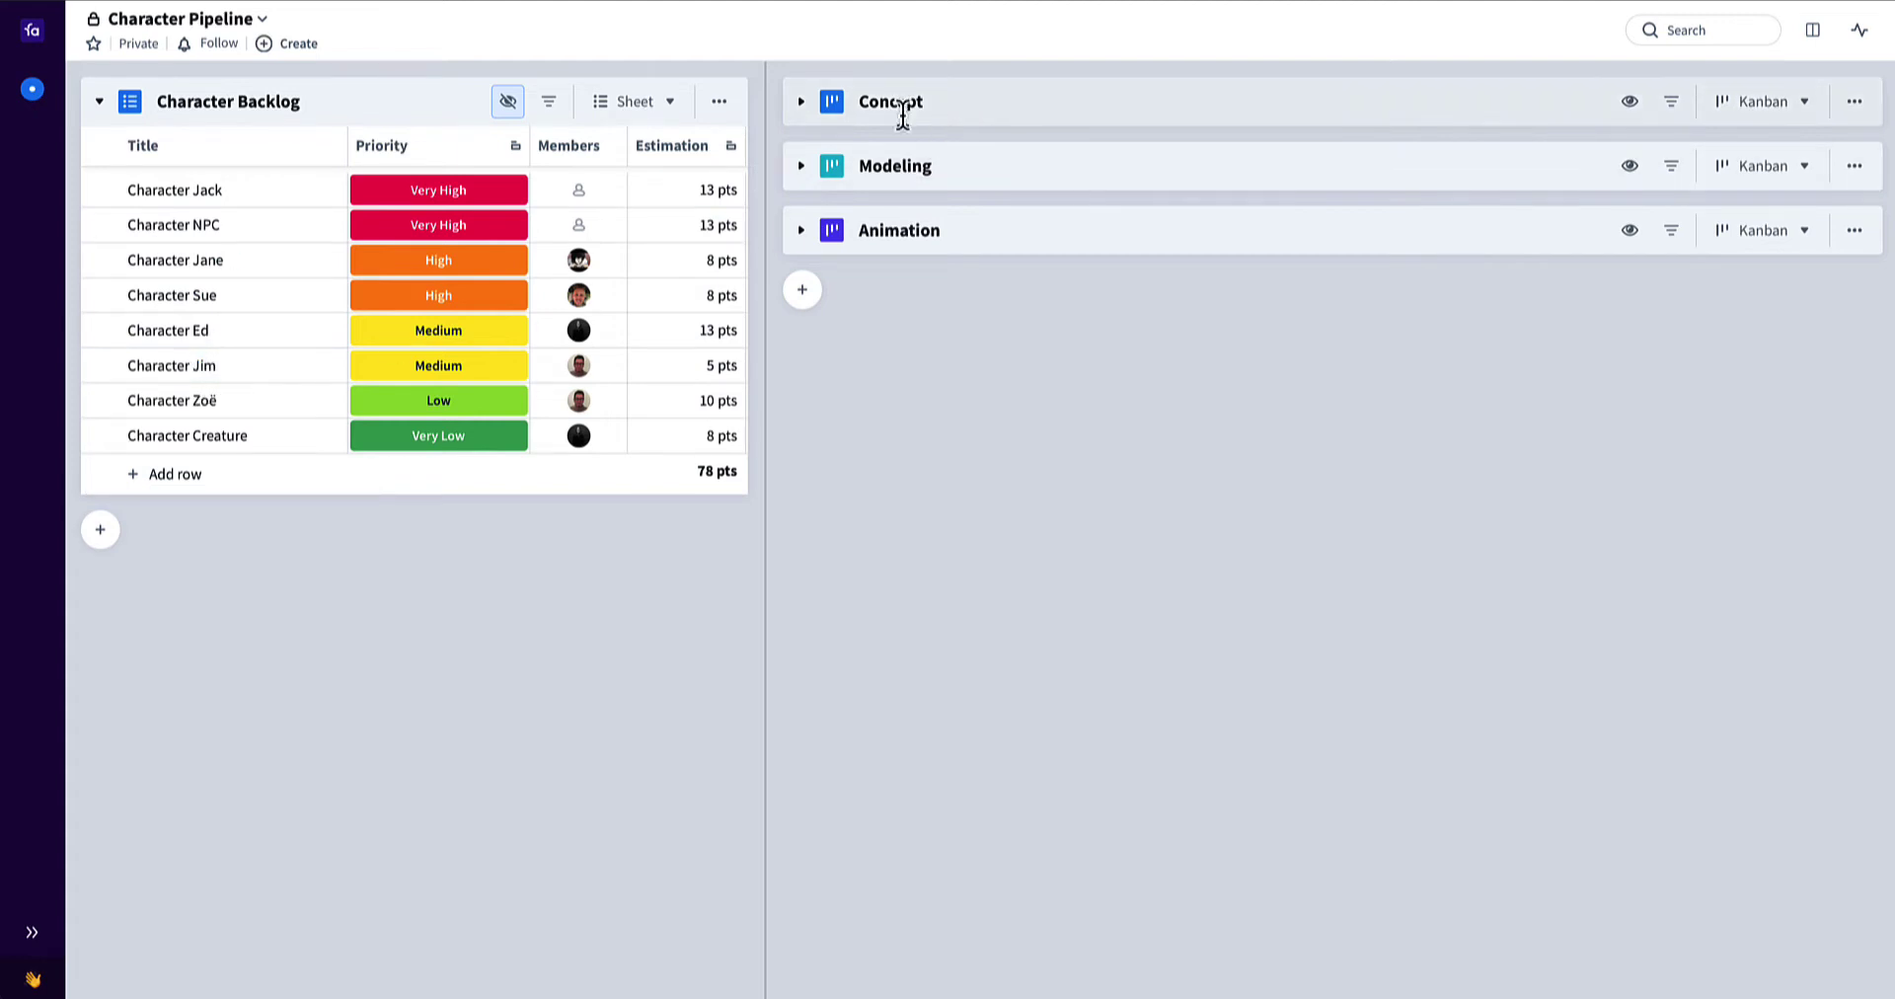
Expand the Concept kanban board and scroll across its columns
left_click(801, 102)
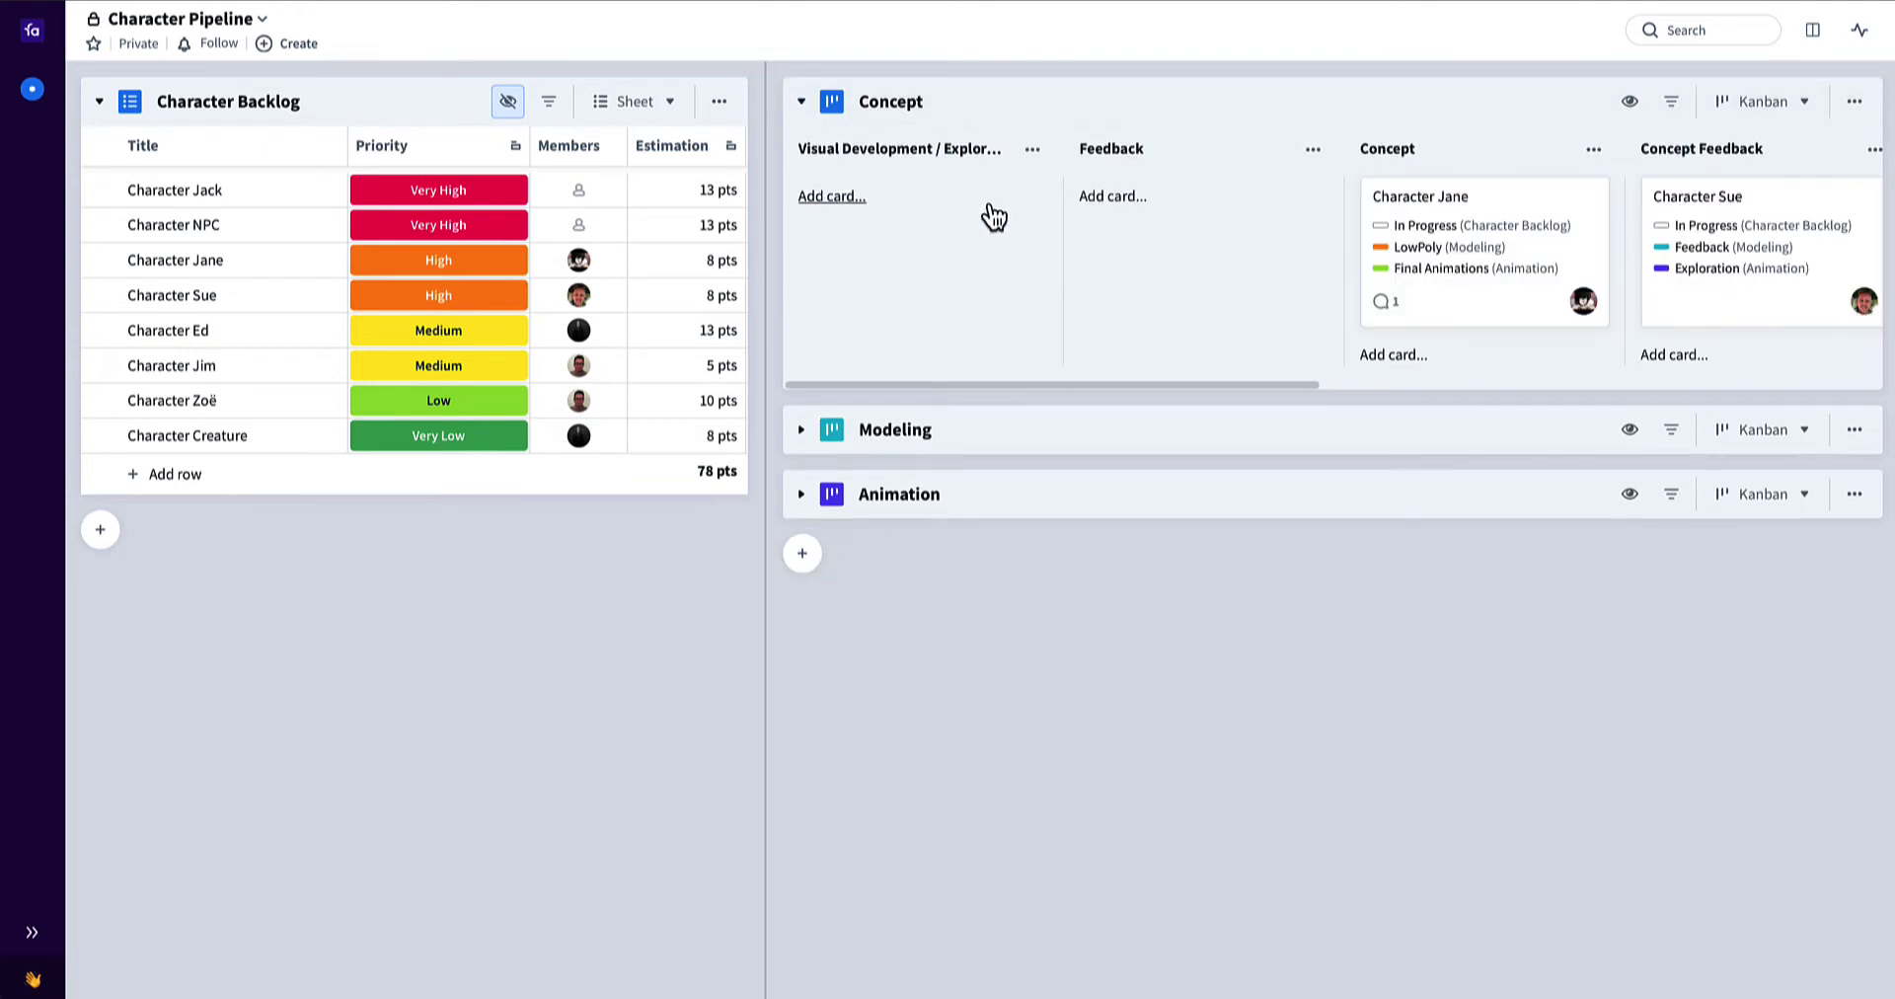
scroll(994, 215, "right", 1)
scroll(994, 215, "right", 3)
scroll(994, 215, "right", 2)
scroll(994, 215, "right", 2)
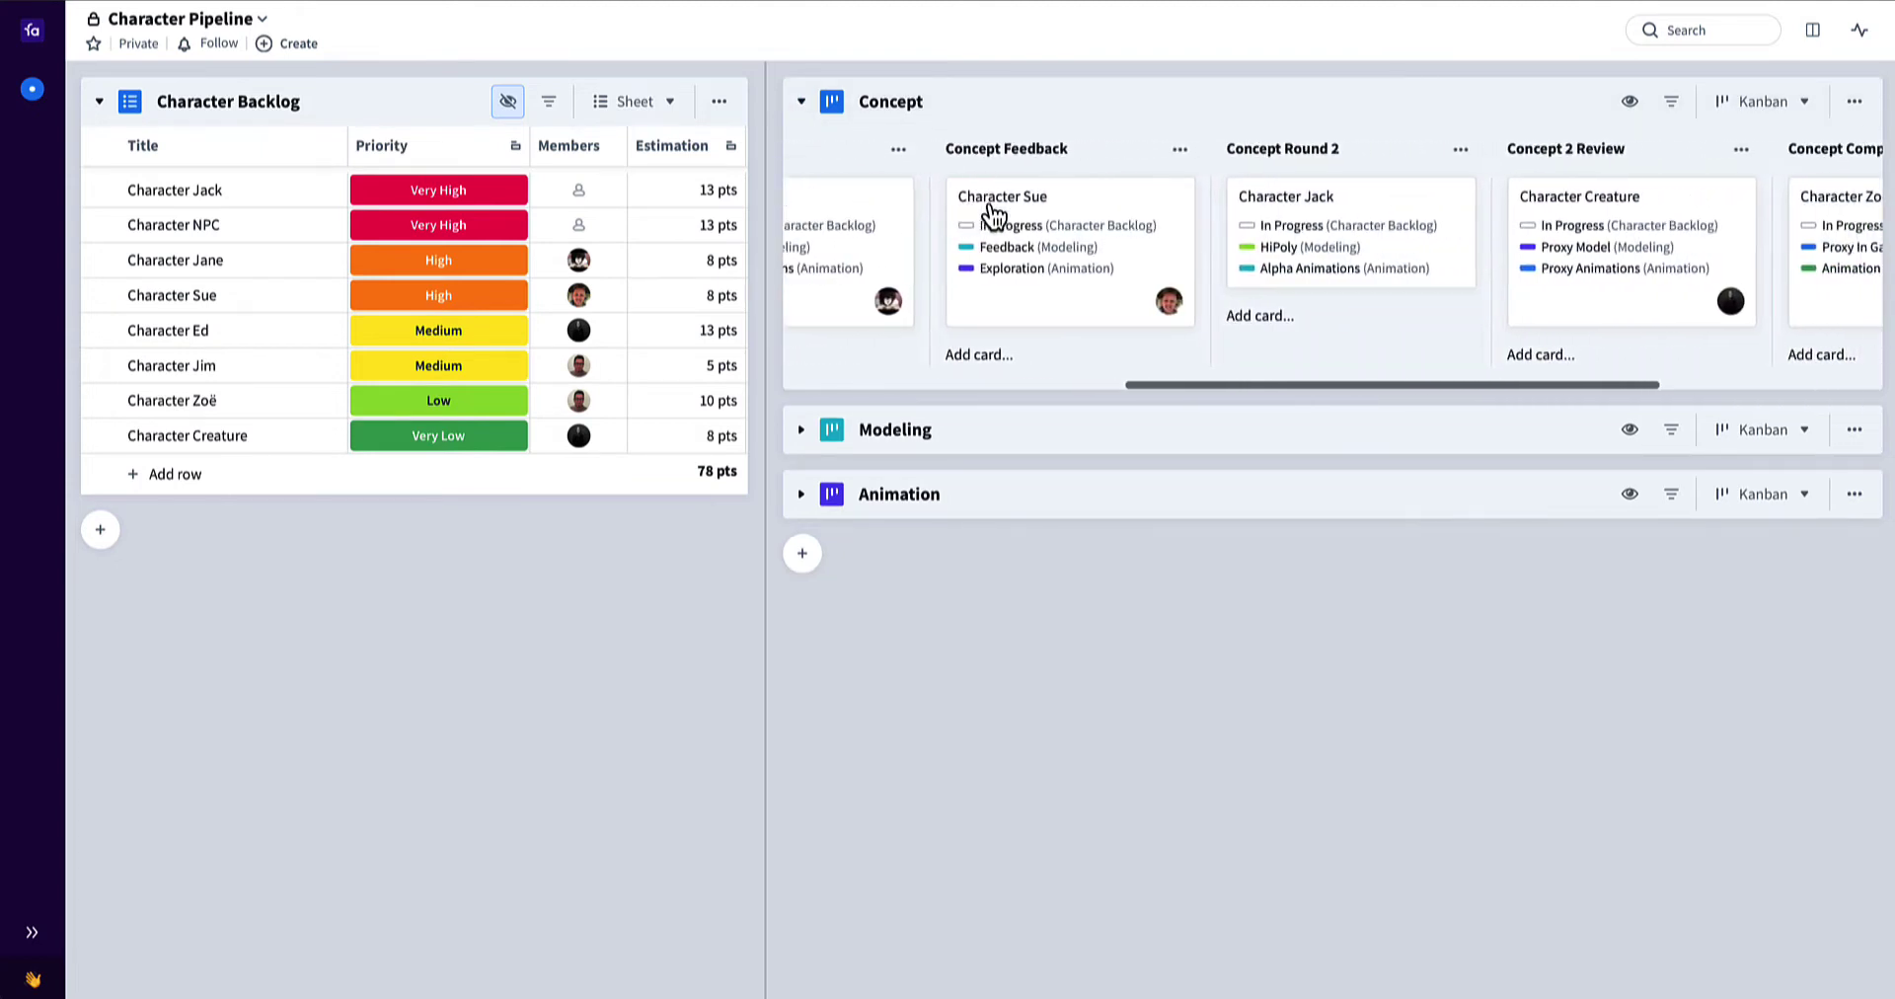
scroll(993, 216, "right", 3)
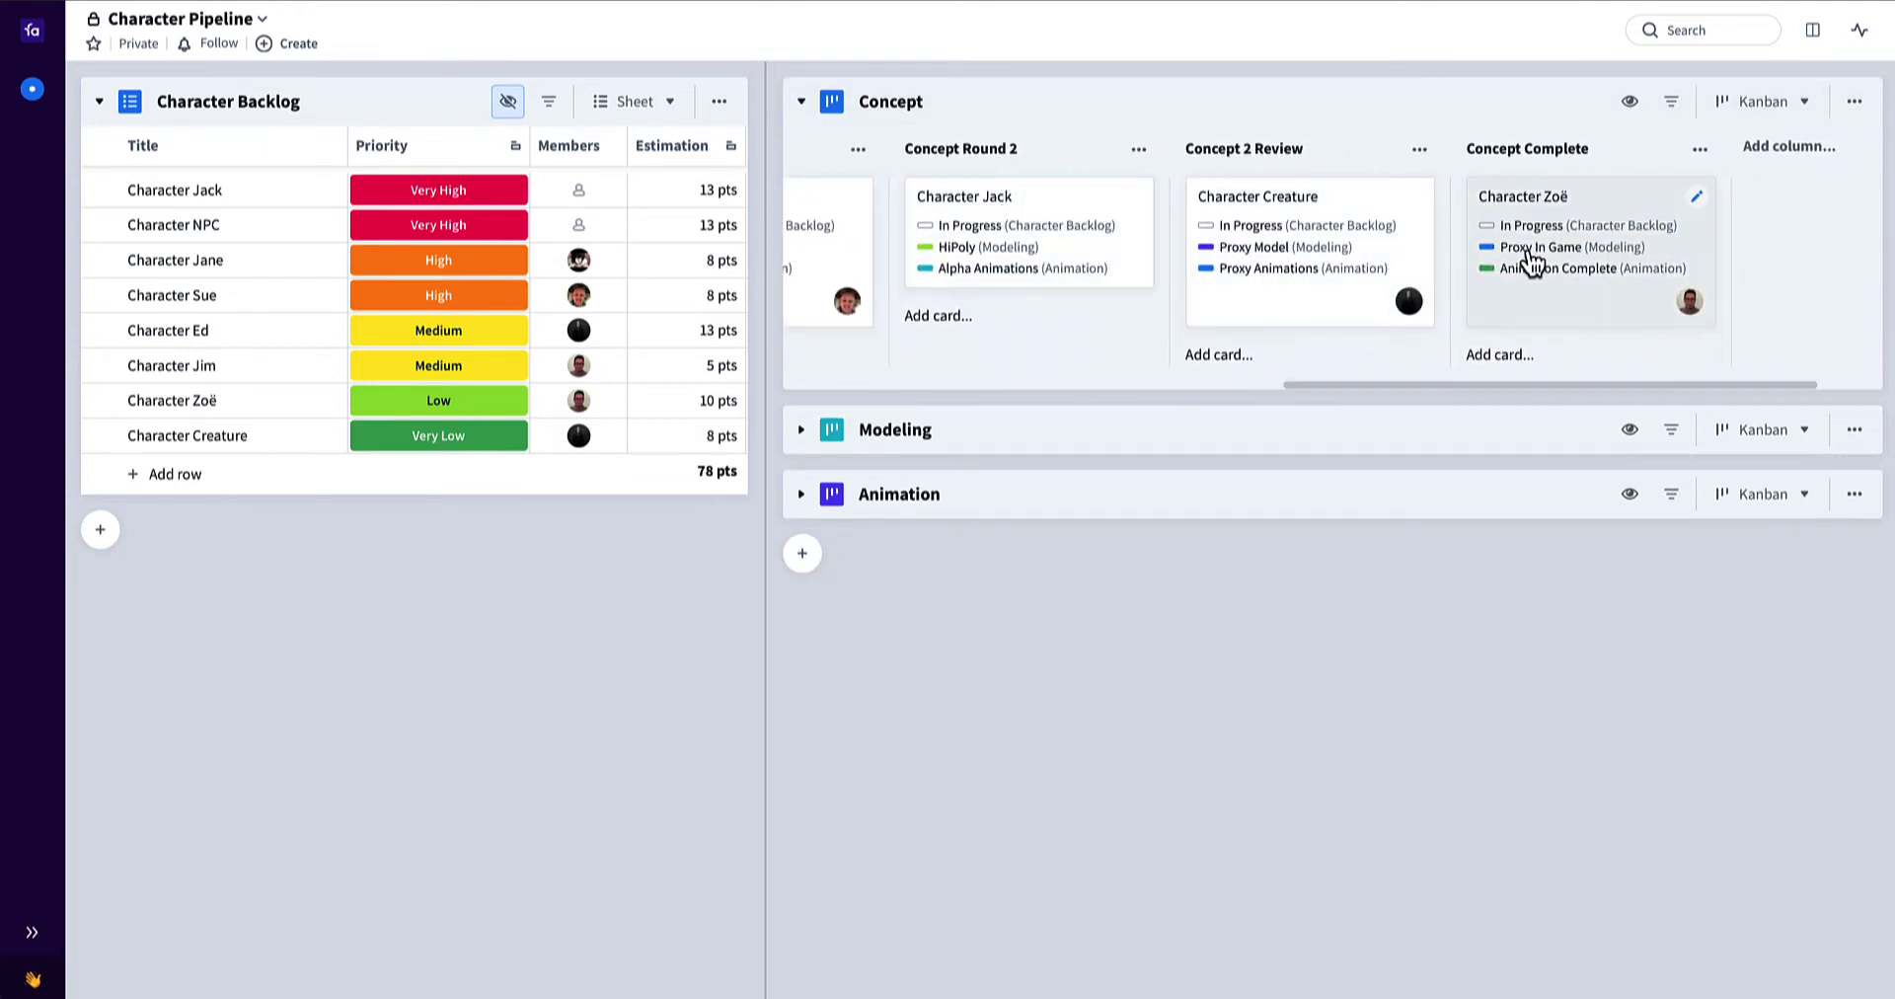
scroll(1530, 263, "left", 1)
scroll(1108, 340, "left", 5)
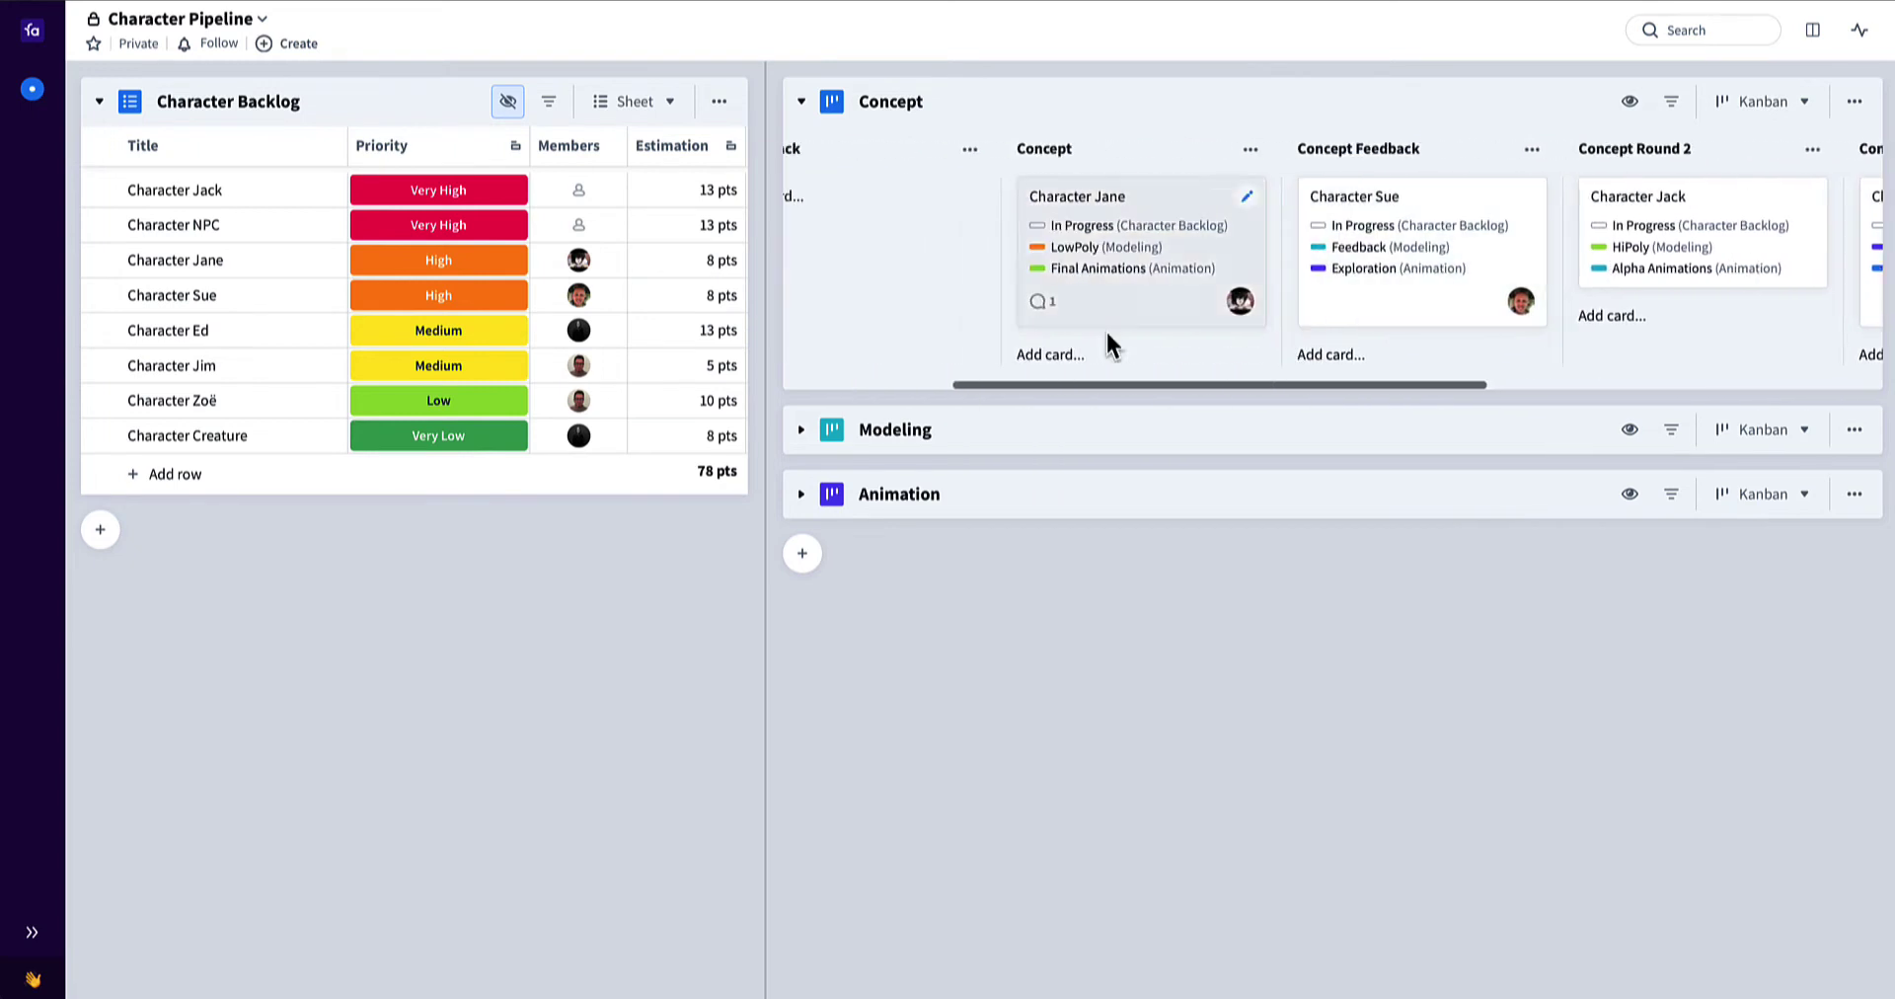
Expand the Modeling kanban board and scroll through its columns
left_click(801, 430)
scroll(1169, 585, "right", 2)
scroll(1169, 585, "right", 2)
scroll(1169, 586, "right", 2)
scroll(1170, 585, "left", 2)
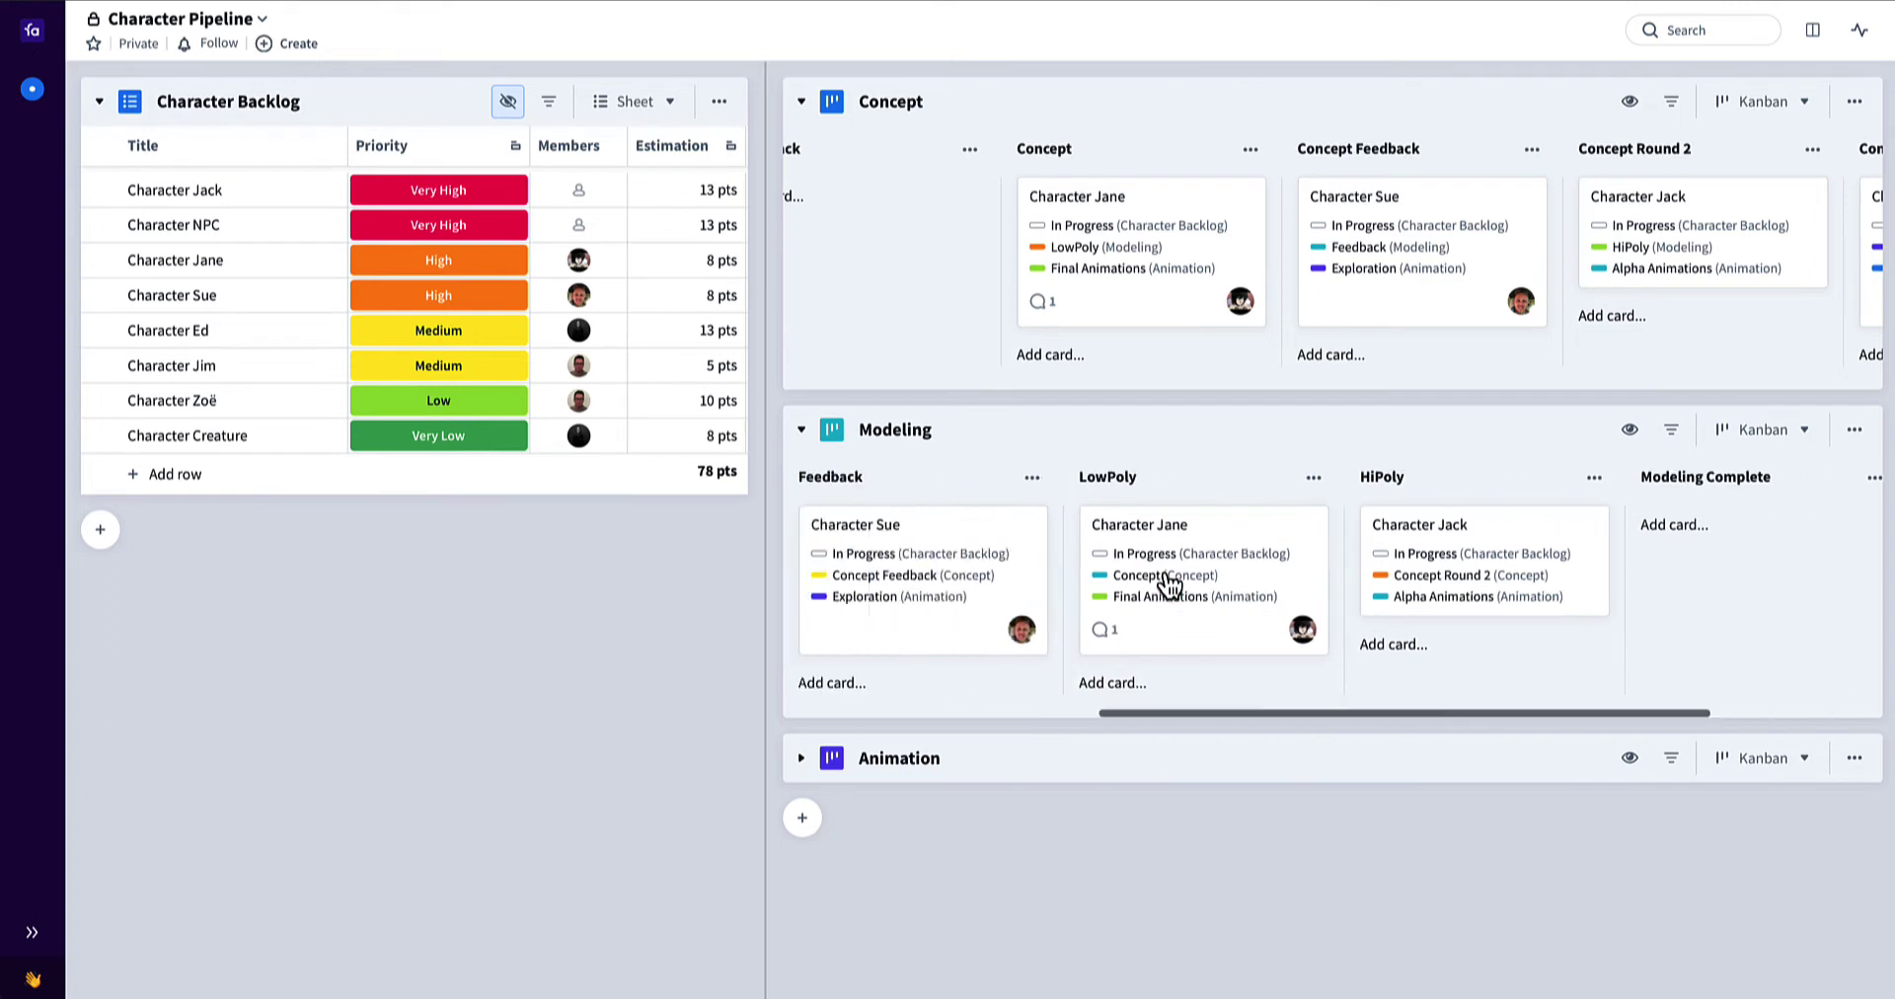
scroll(1169, 586, "left", 4)
Browse the Animation board's columns, then collapse the Animation and Modeling boards
left_click(800, 758)
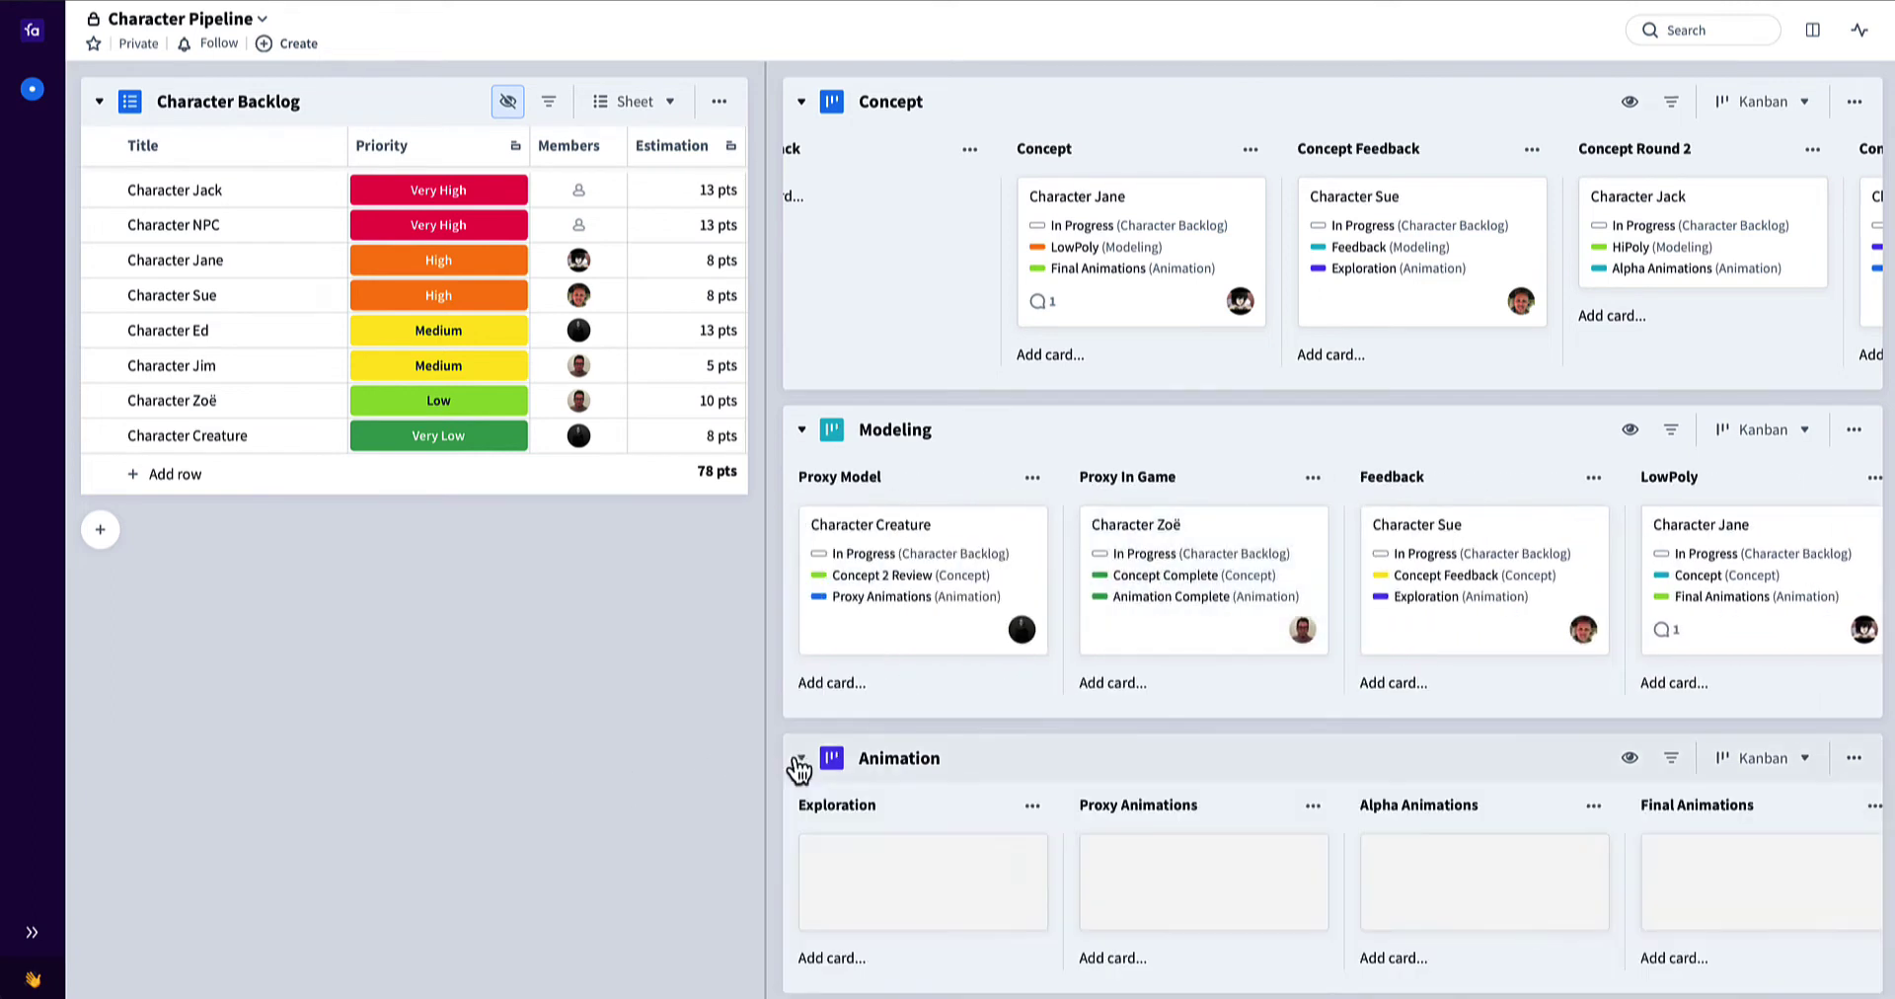
scroll(1020, 786, "down", 2)
scroll(1277, 786, "right", 2)
scroll(1277, 786, "right", 2)
scroll(1283, 790, "right", 1)
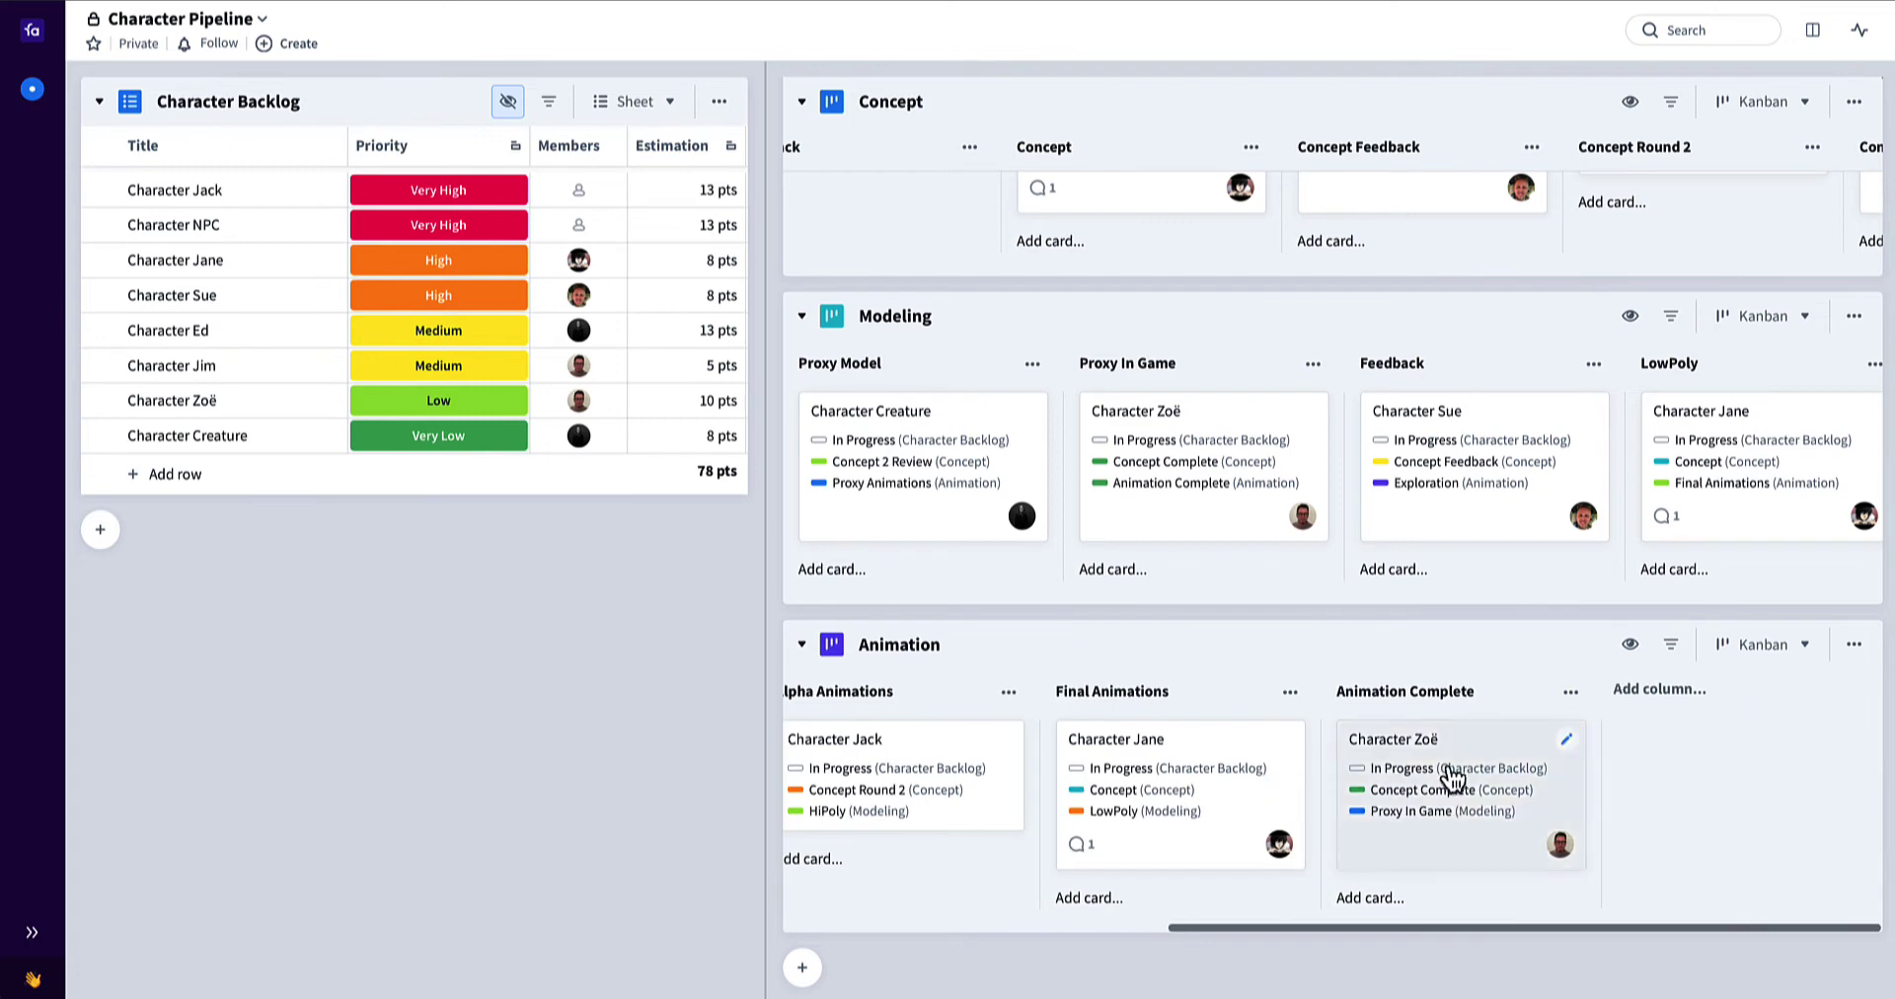
scroll(1446, 769, "left", 2)
scroll(1093, 703, "left", 3)
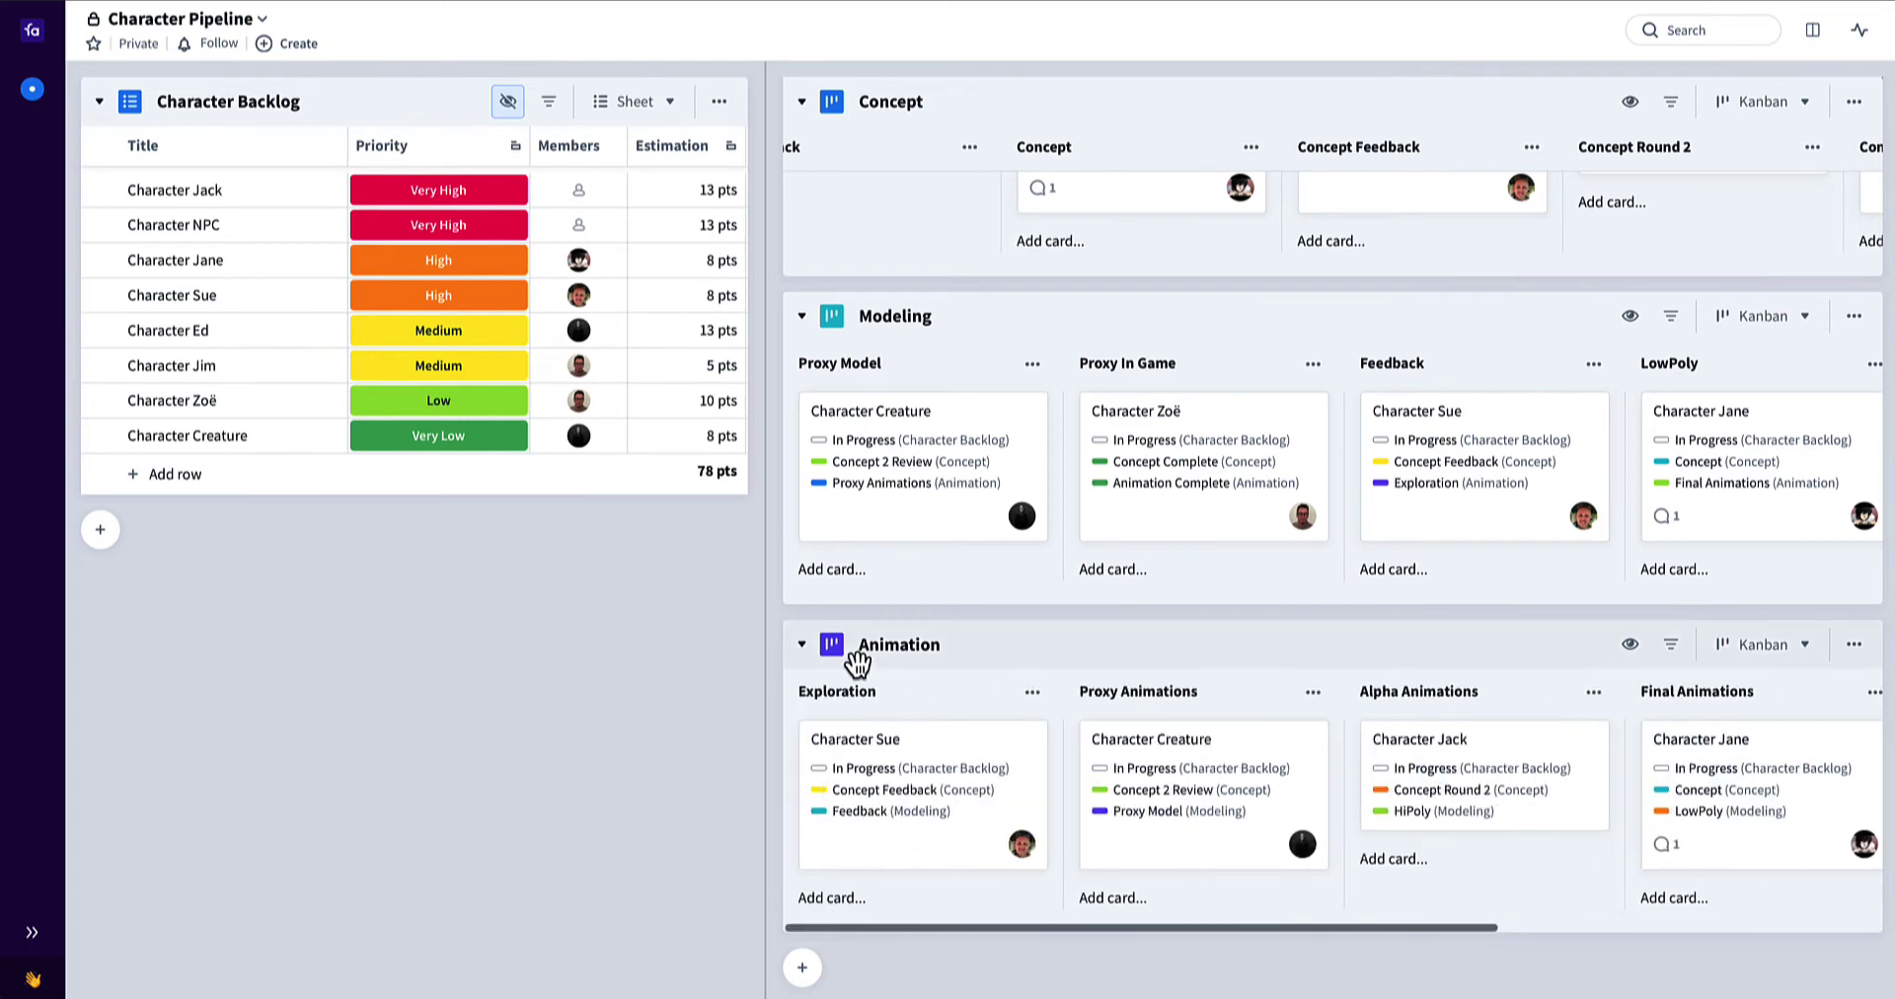
left_click(802, 647)
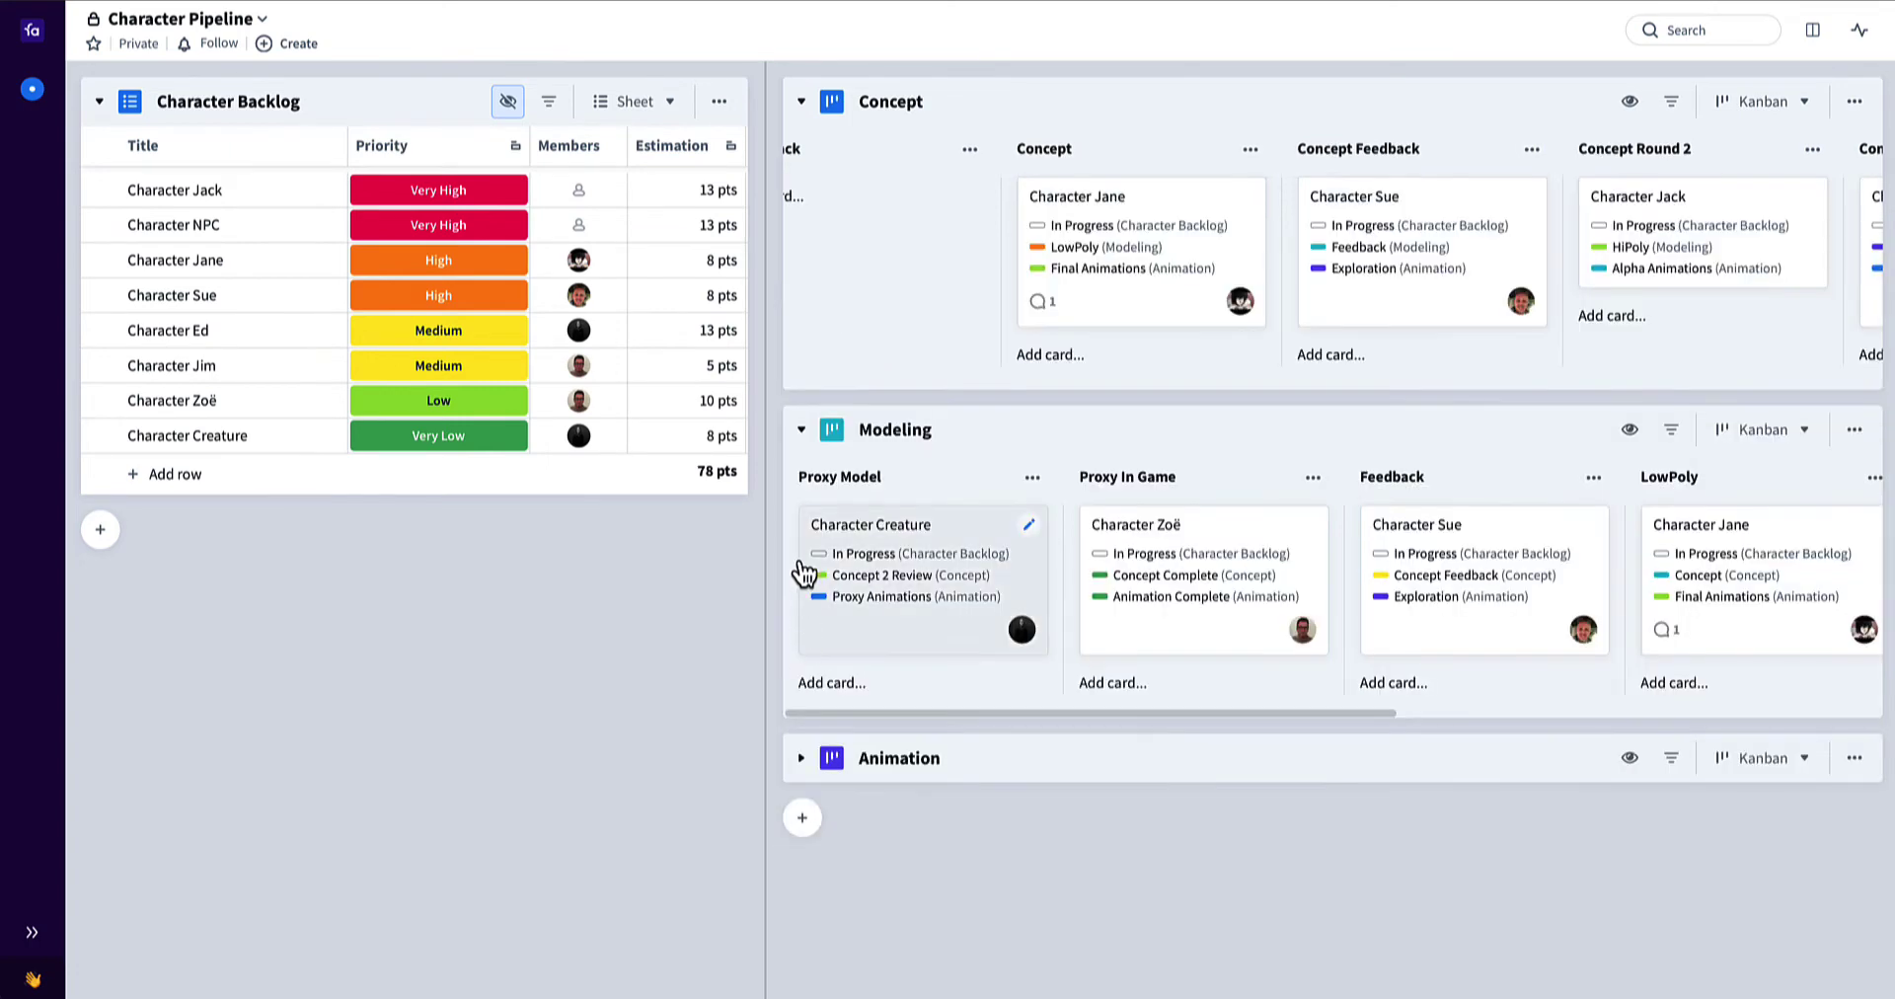
left_click(802, 429)
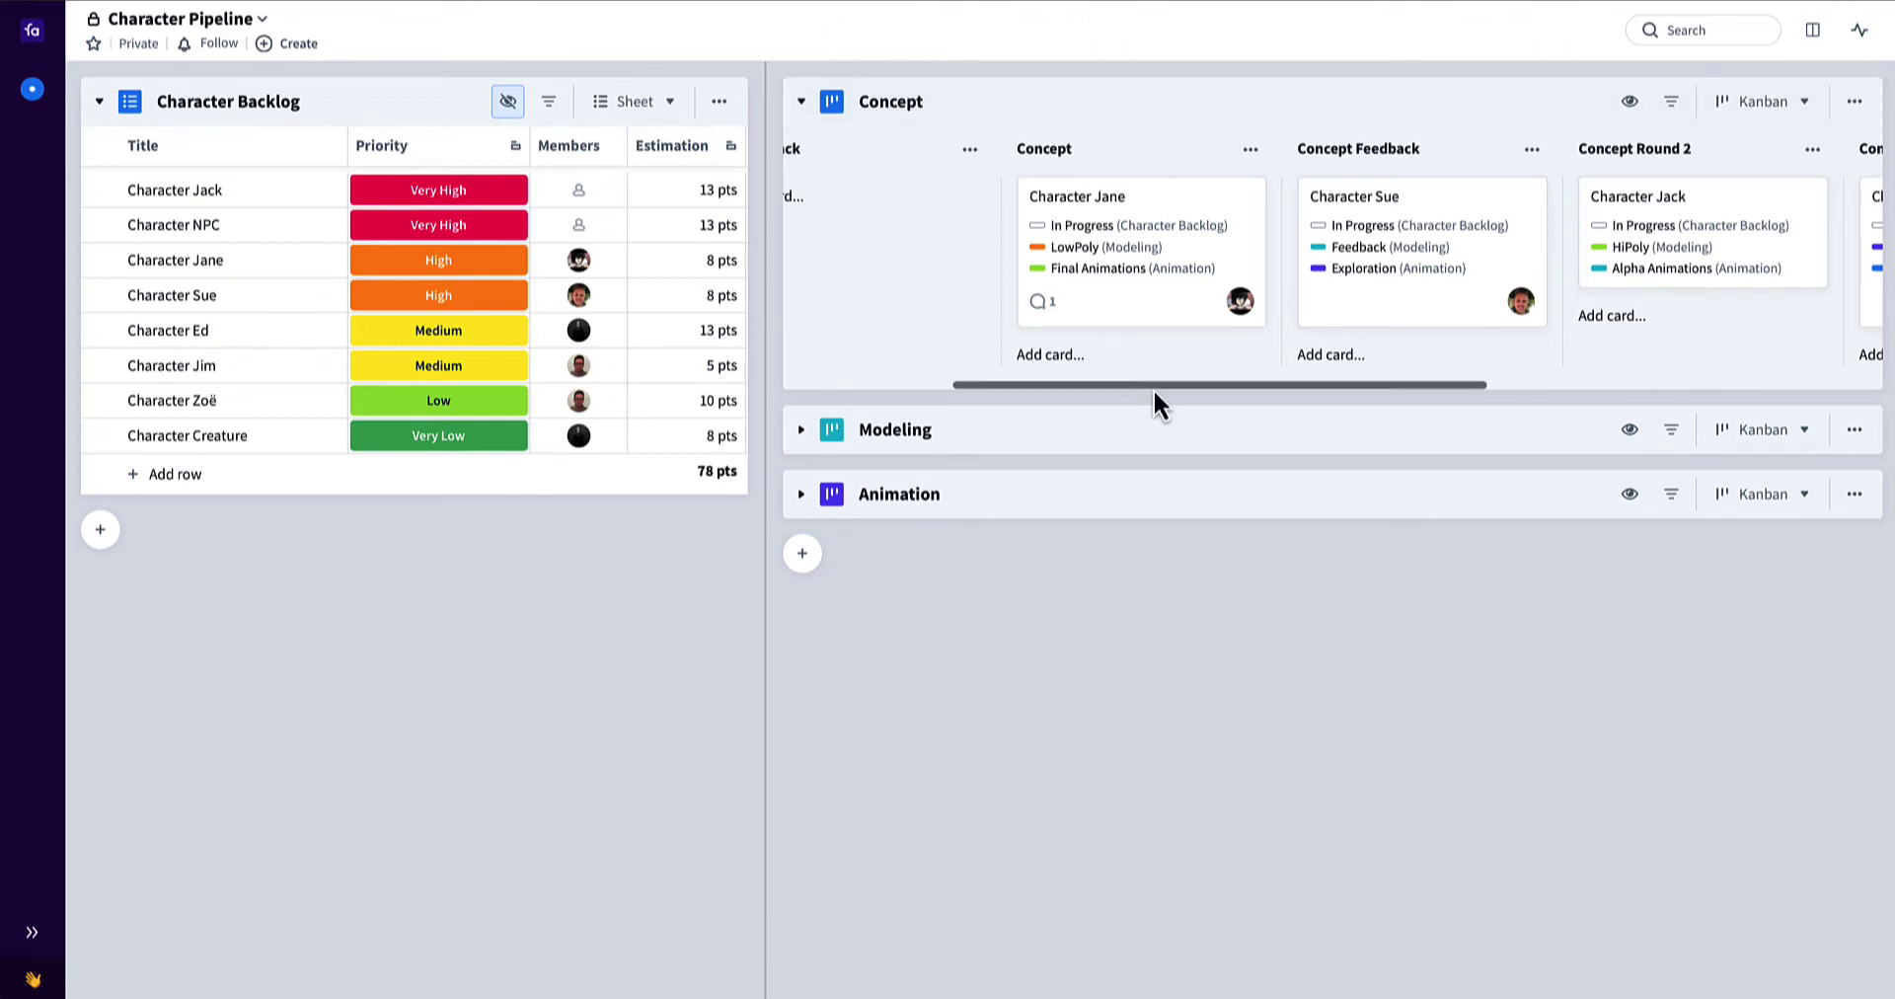
Drag the Character NPC backlog row into the Concept board's Visual Development / Exploration column
left_click_drag(1153, 388, 890, 382)
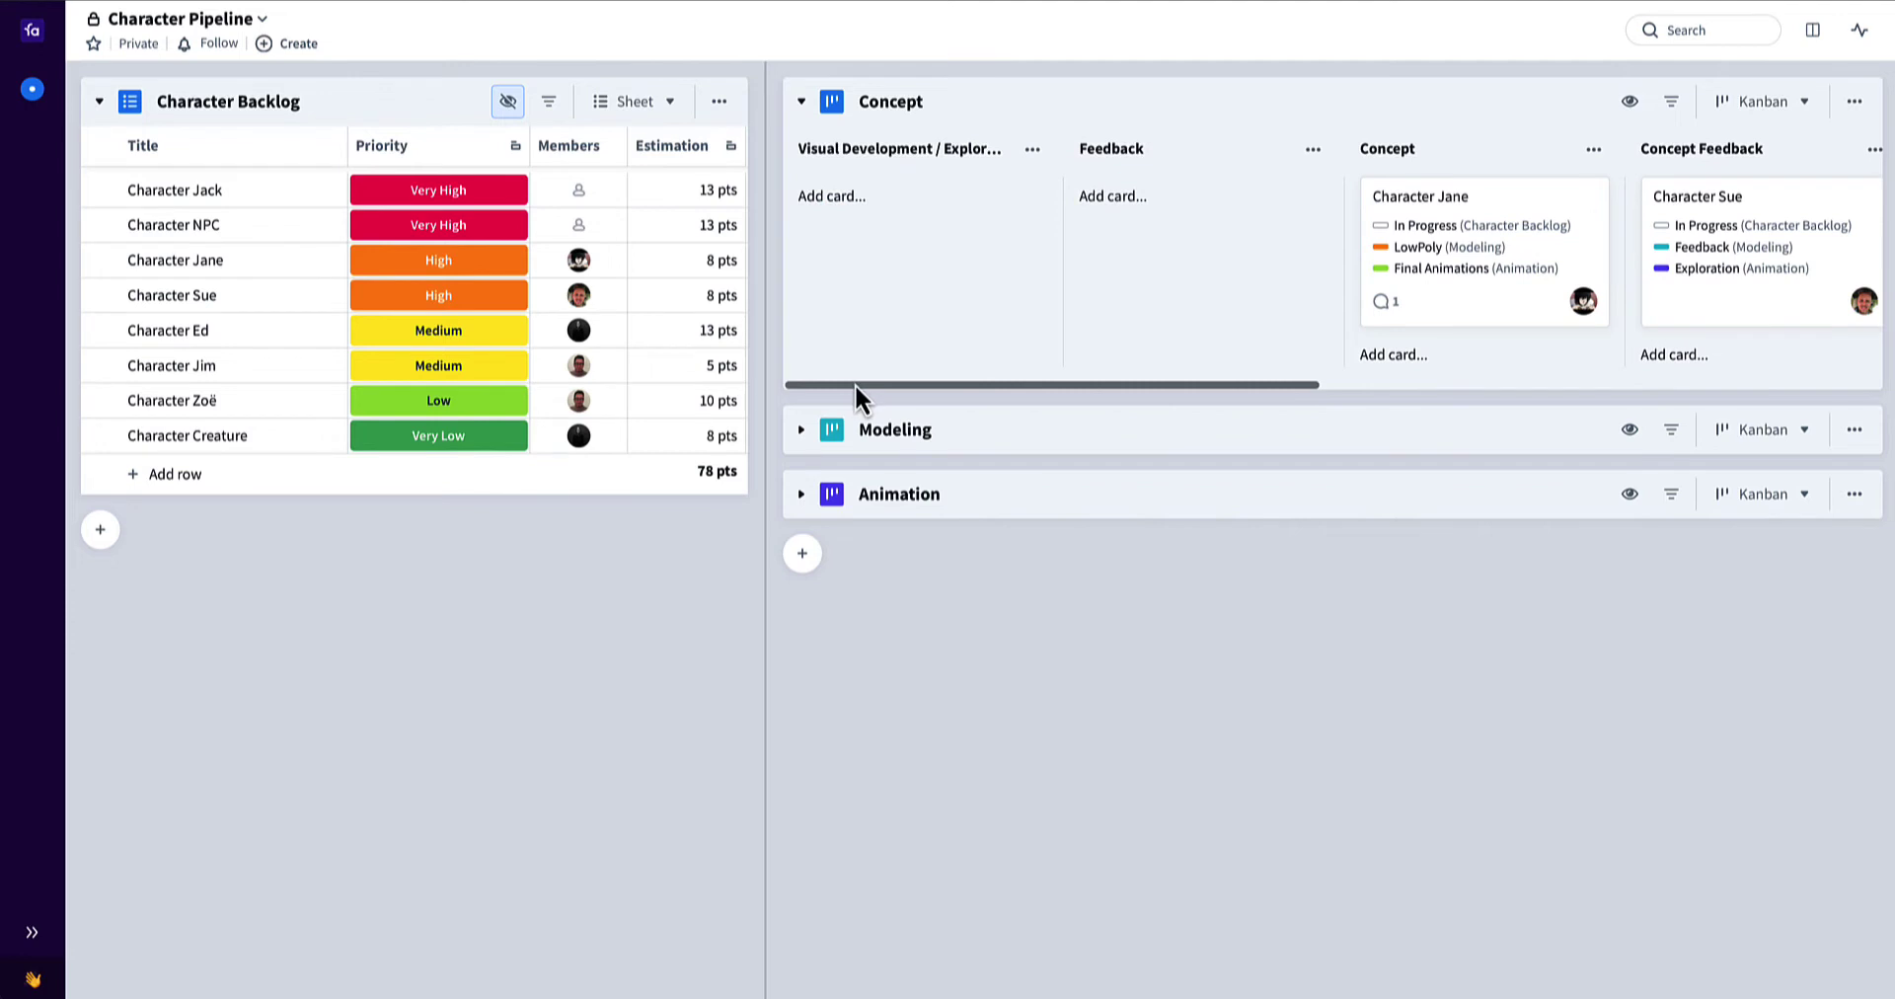
mouse_move(173, 225)
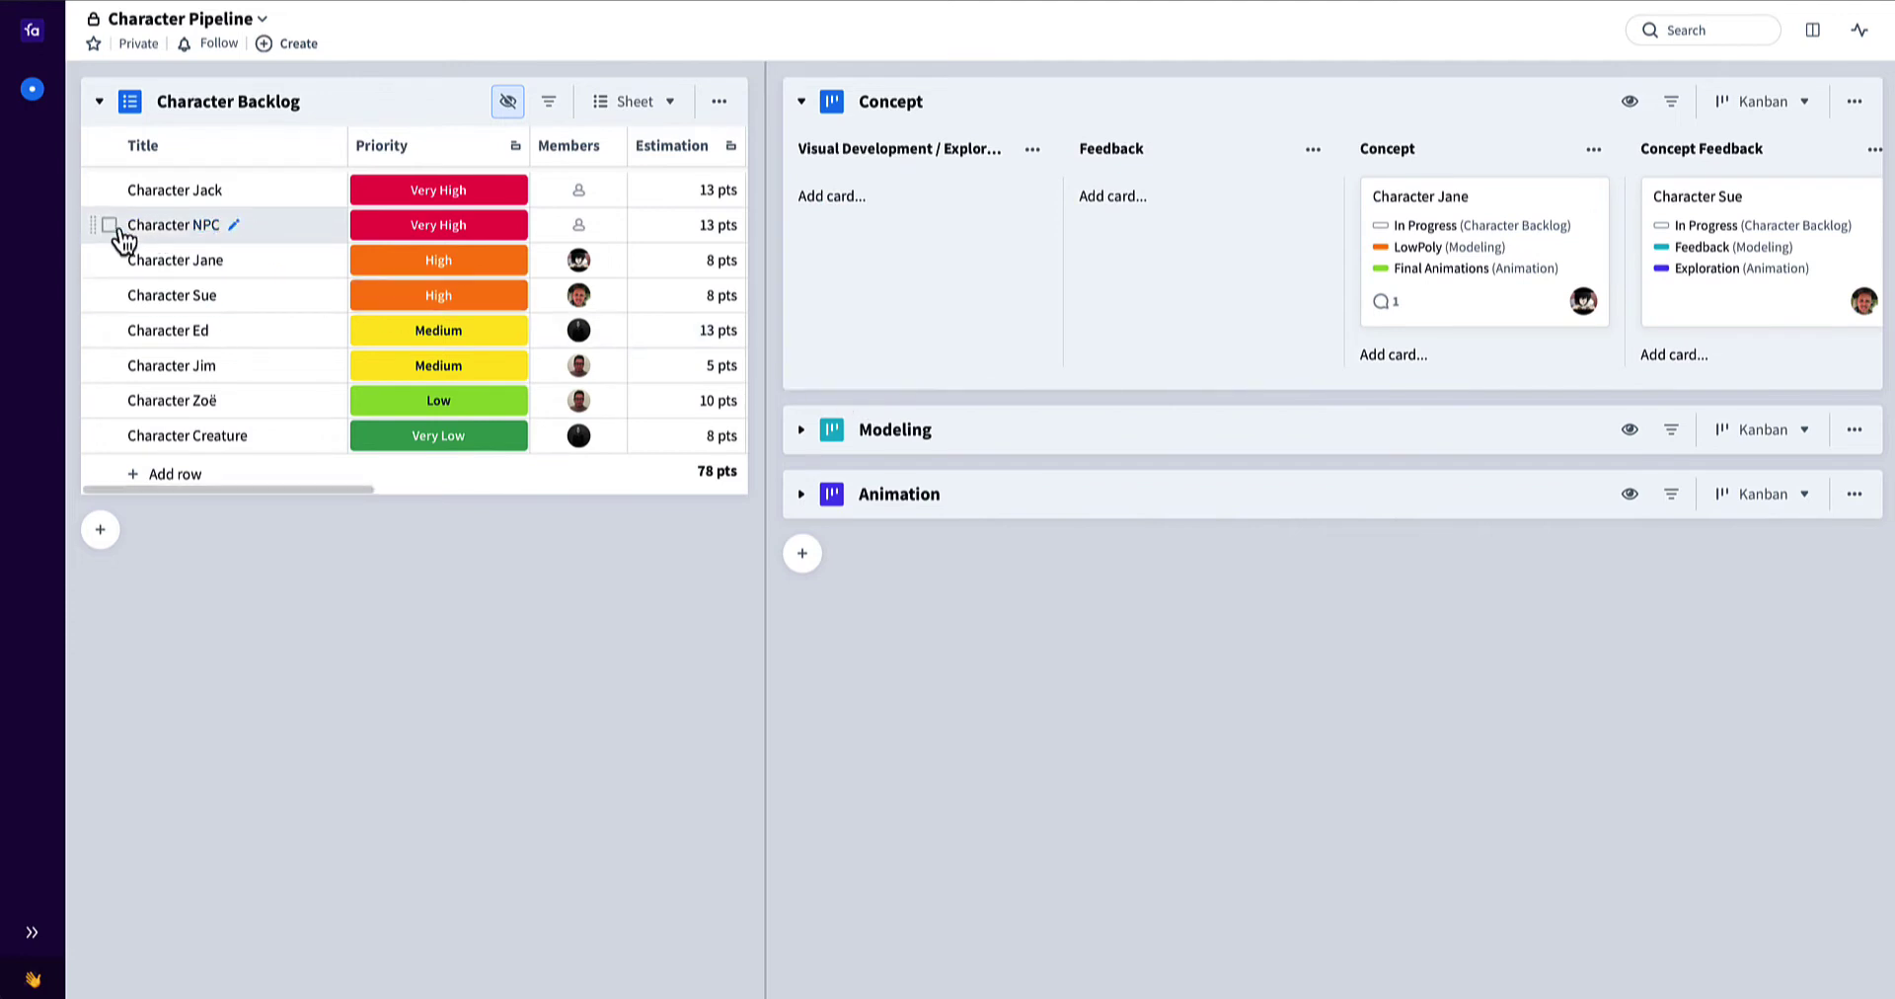
left_click_drag(91, 224, 836, 237)
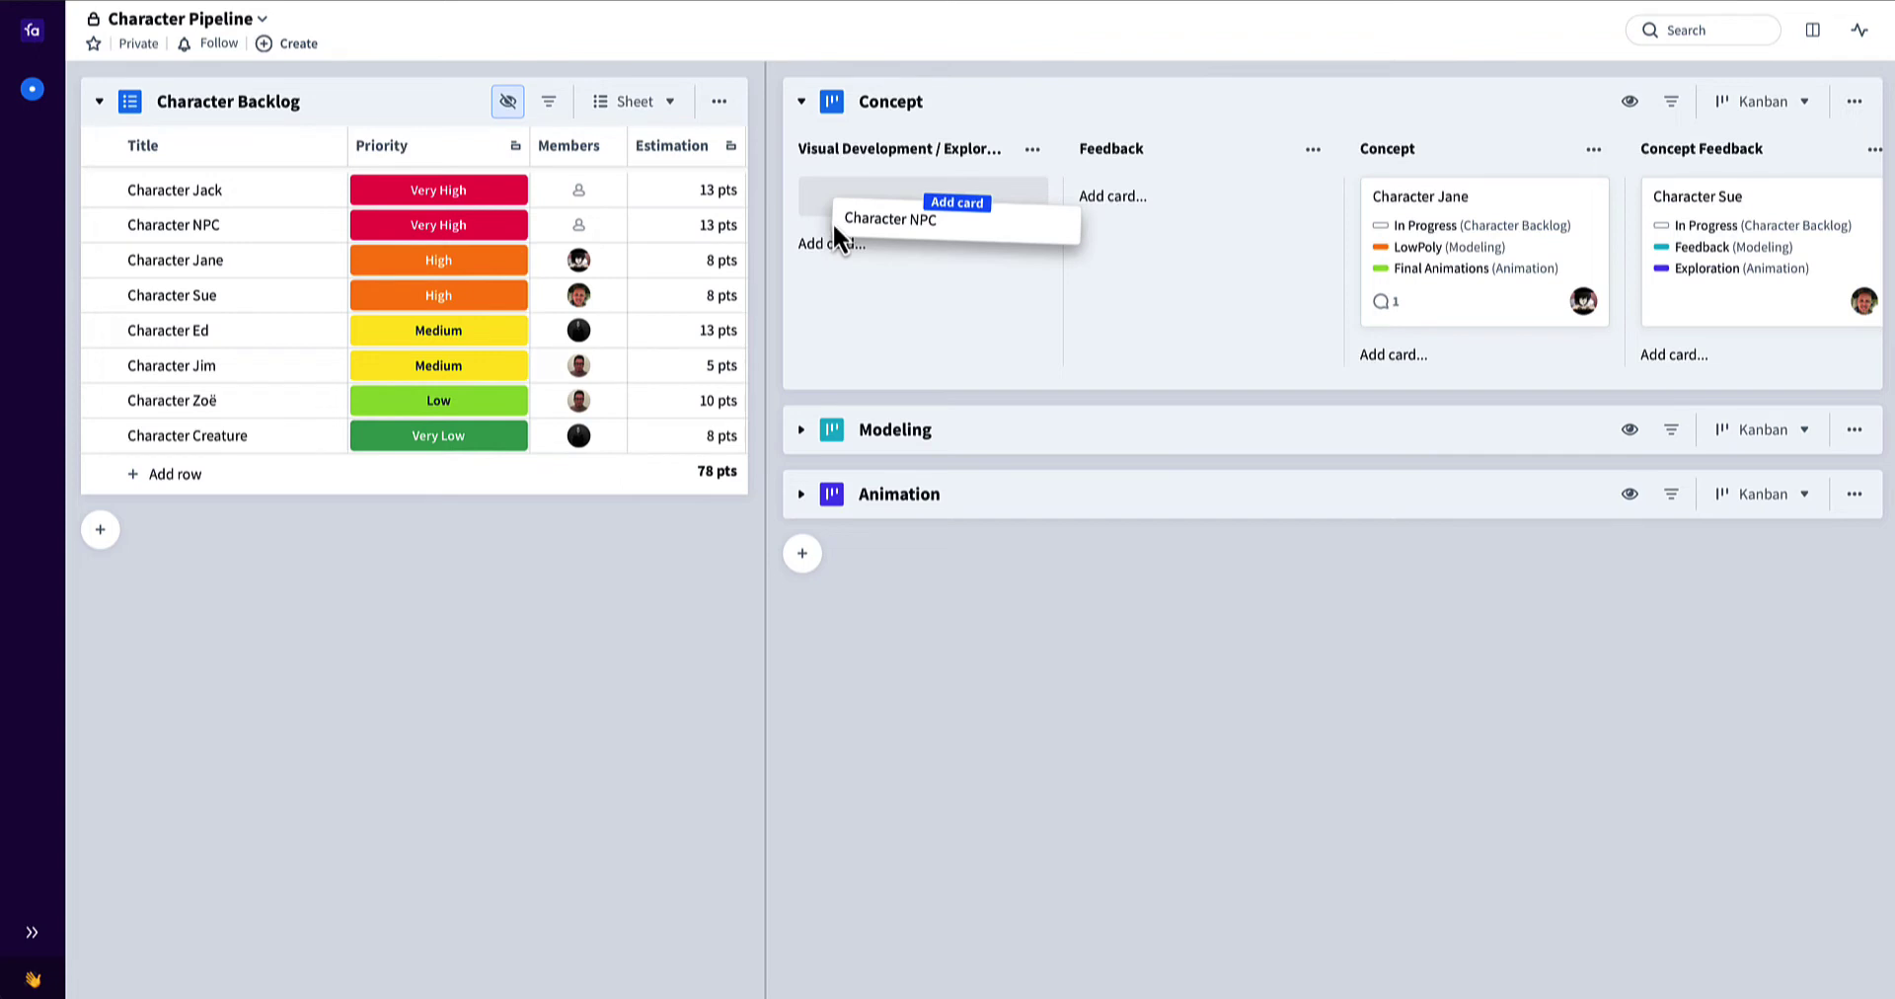
left_click_drag(835, 228, 838, 233)
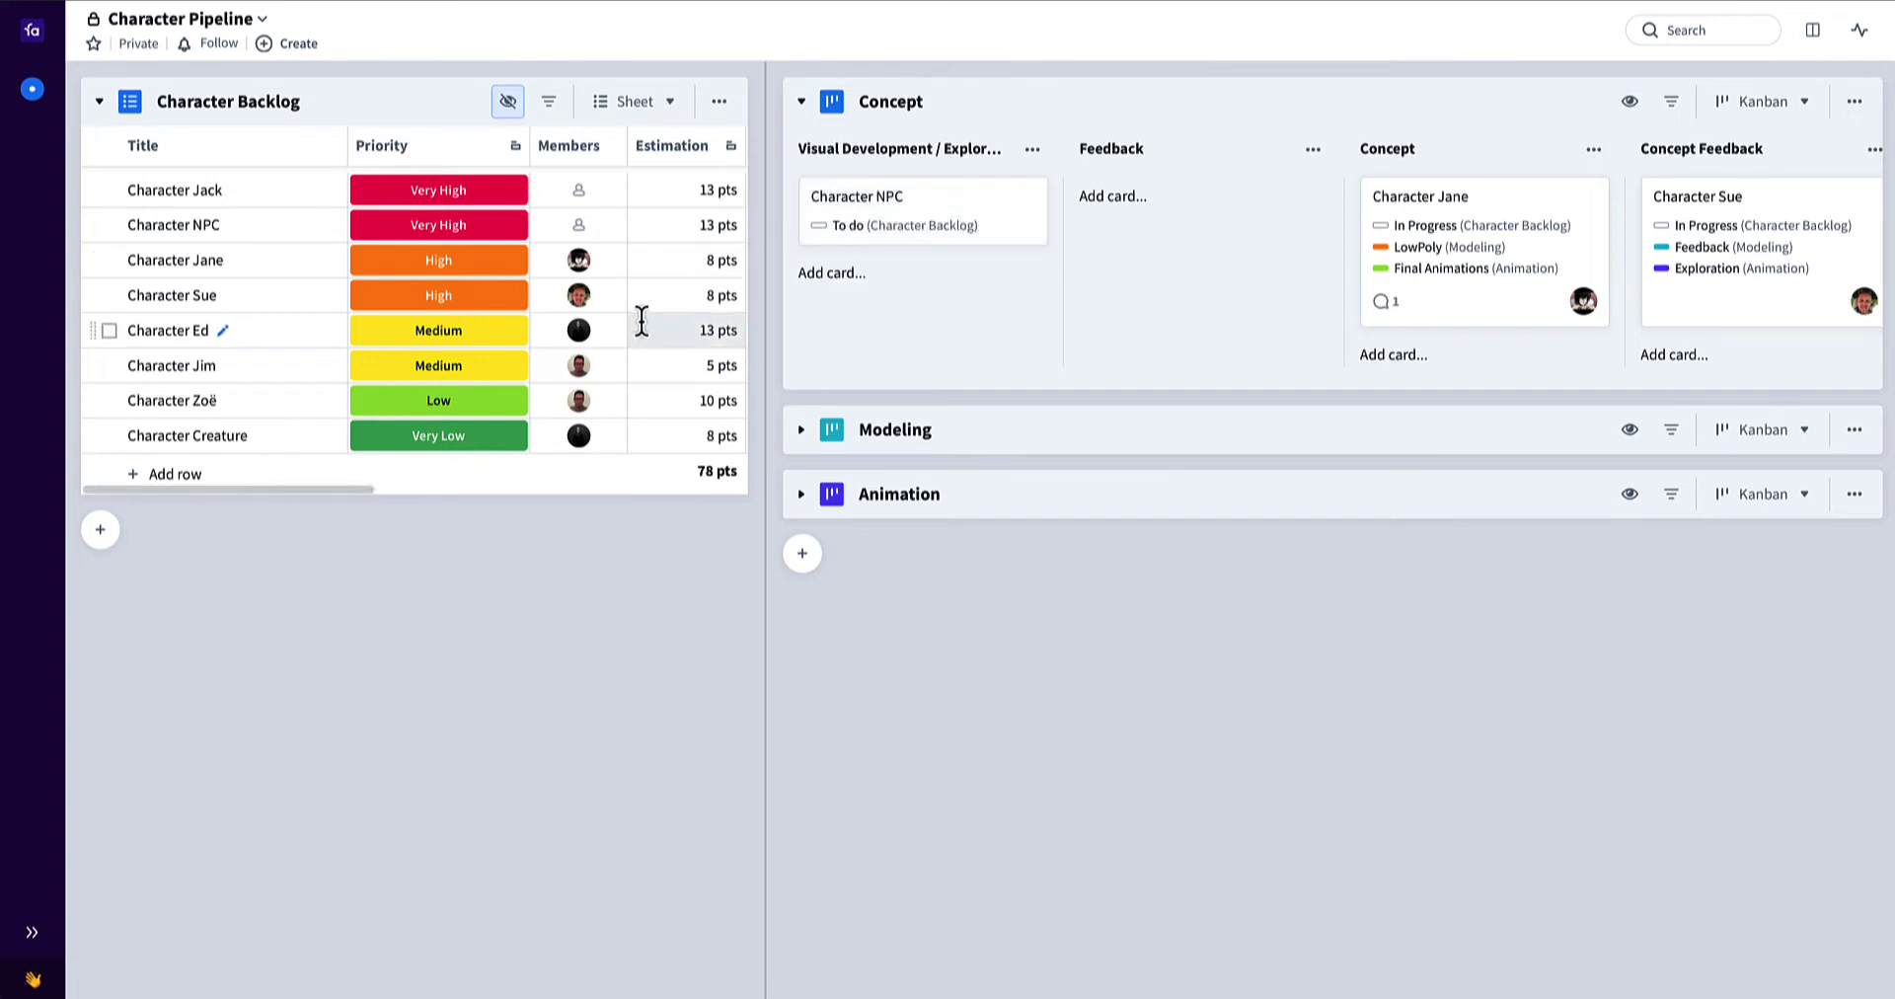
Move the Character NPC card to the Concept column and widen the backlog to show Animation
scroll(639, 322, "right", 3)
scroll(641, 320, "right", 2)
scroll(642, 321, "right", 2)
scroll(642, 321, "right", 1)
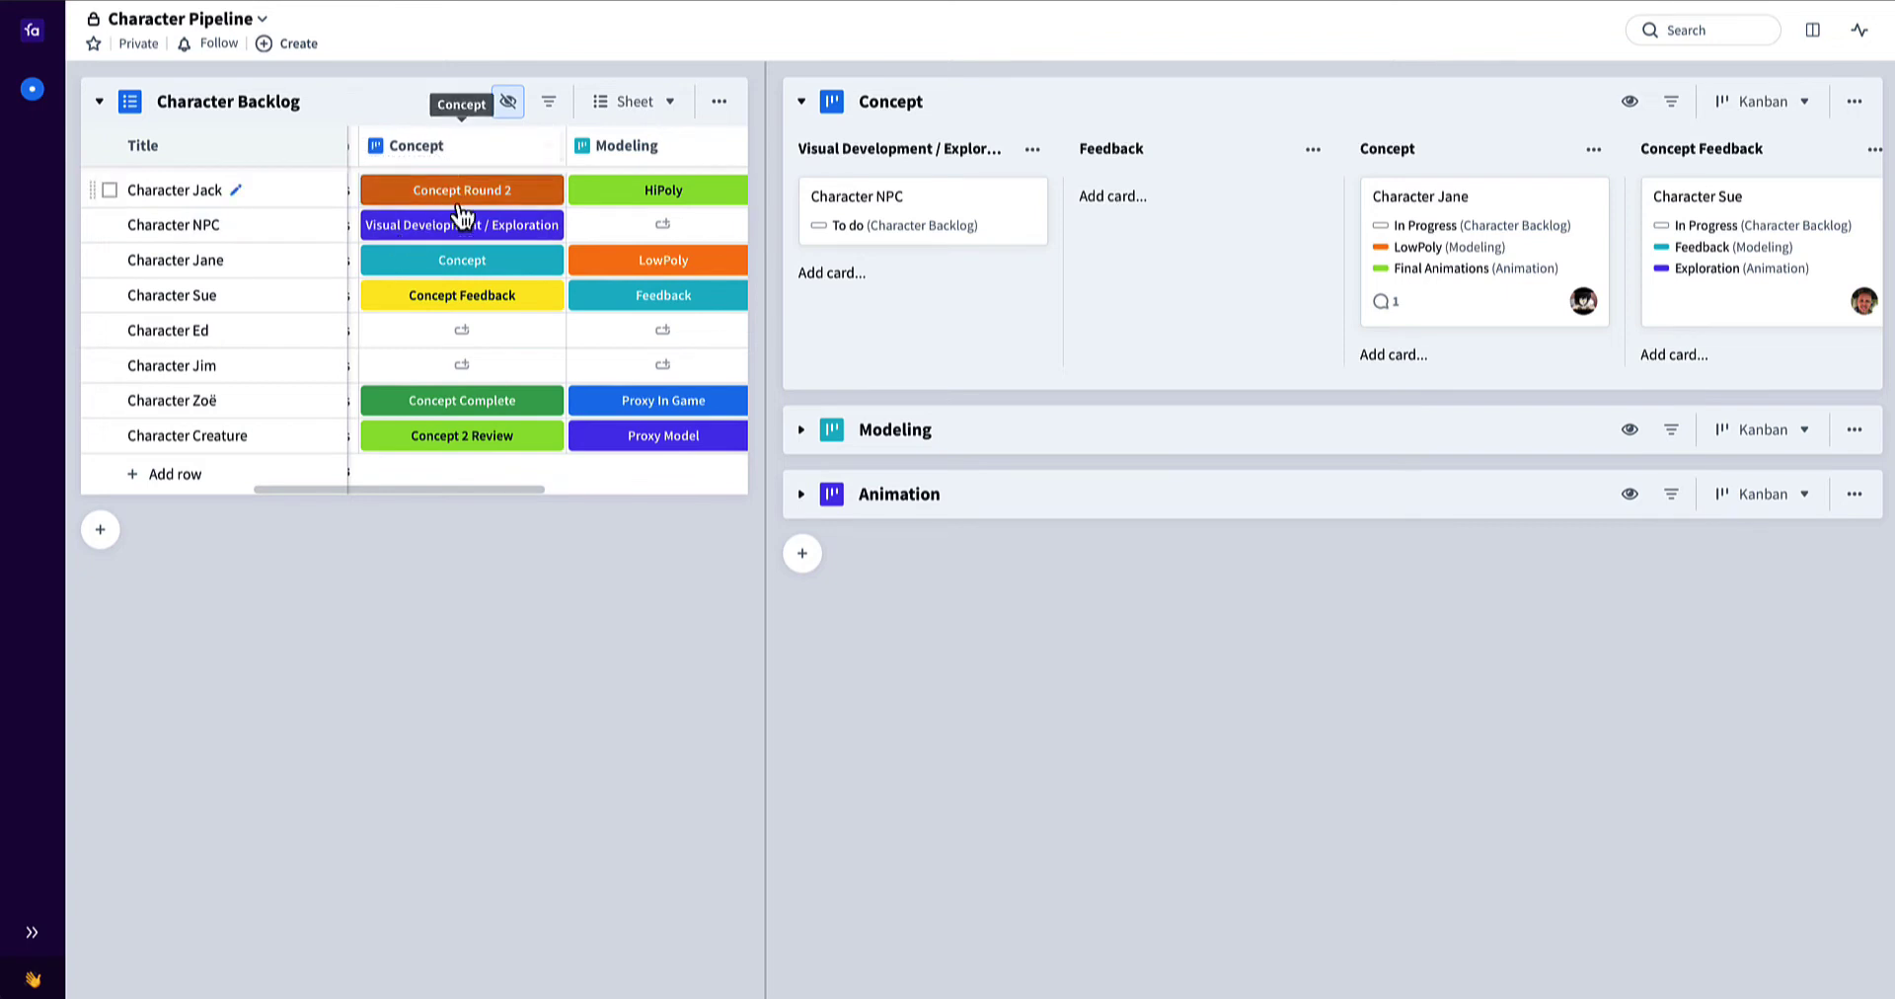
mouse_move(921, 211)
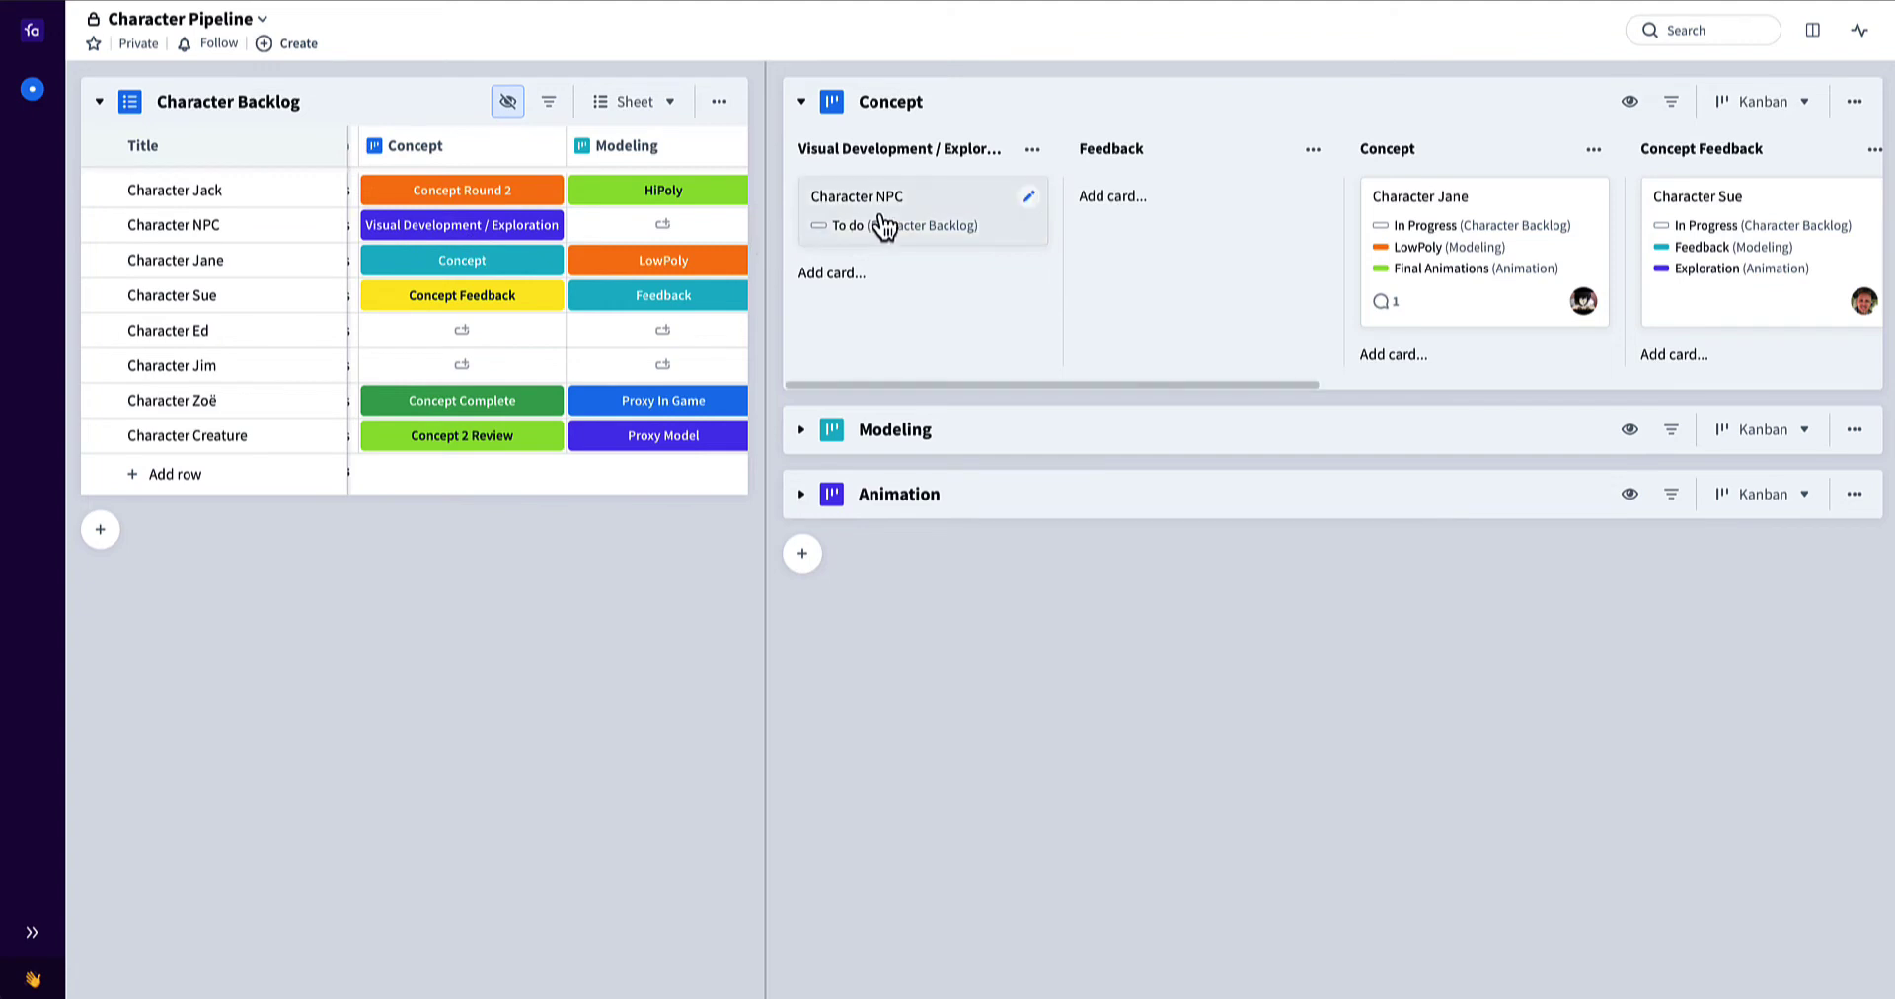
left_click_drag(880, 225, 1490, 235)
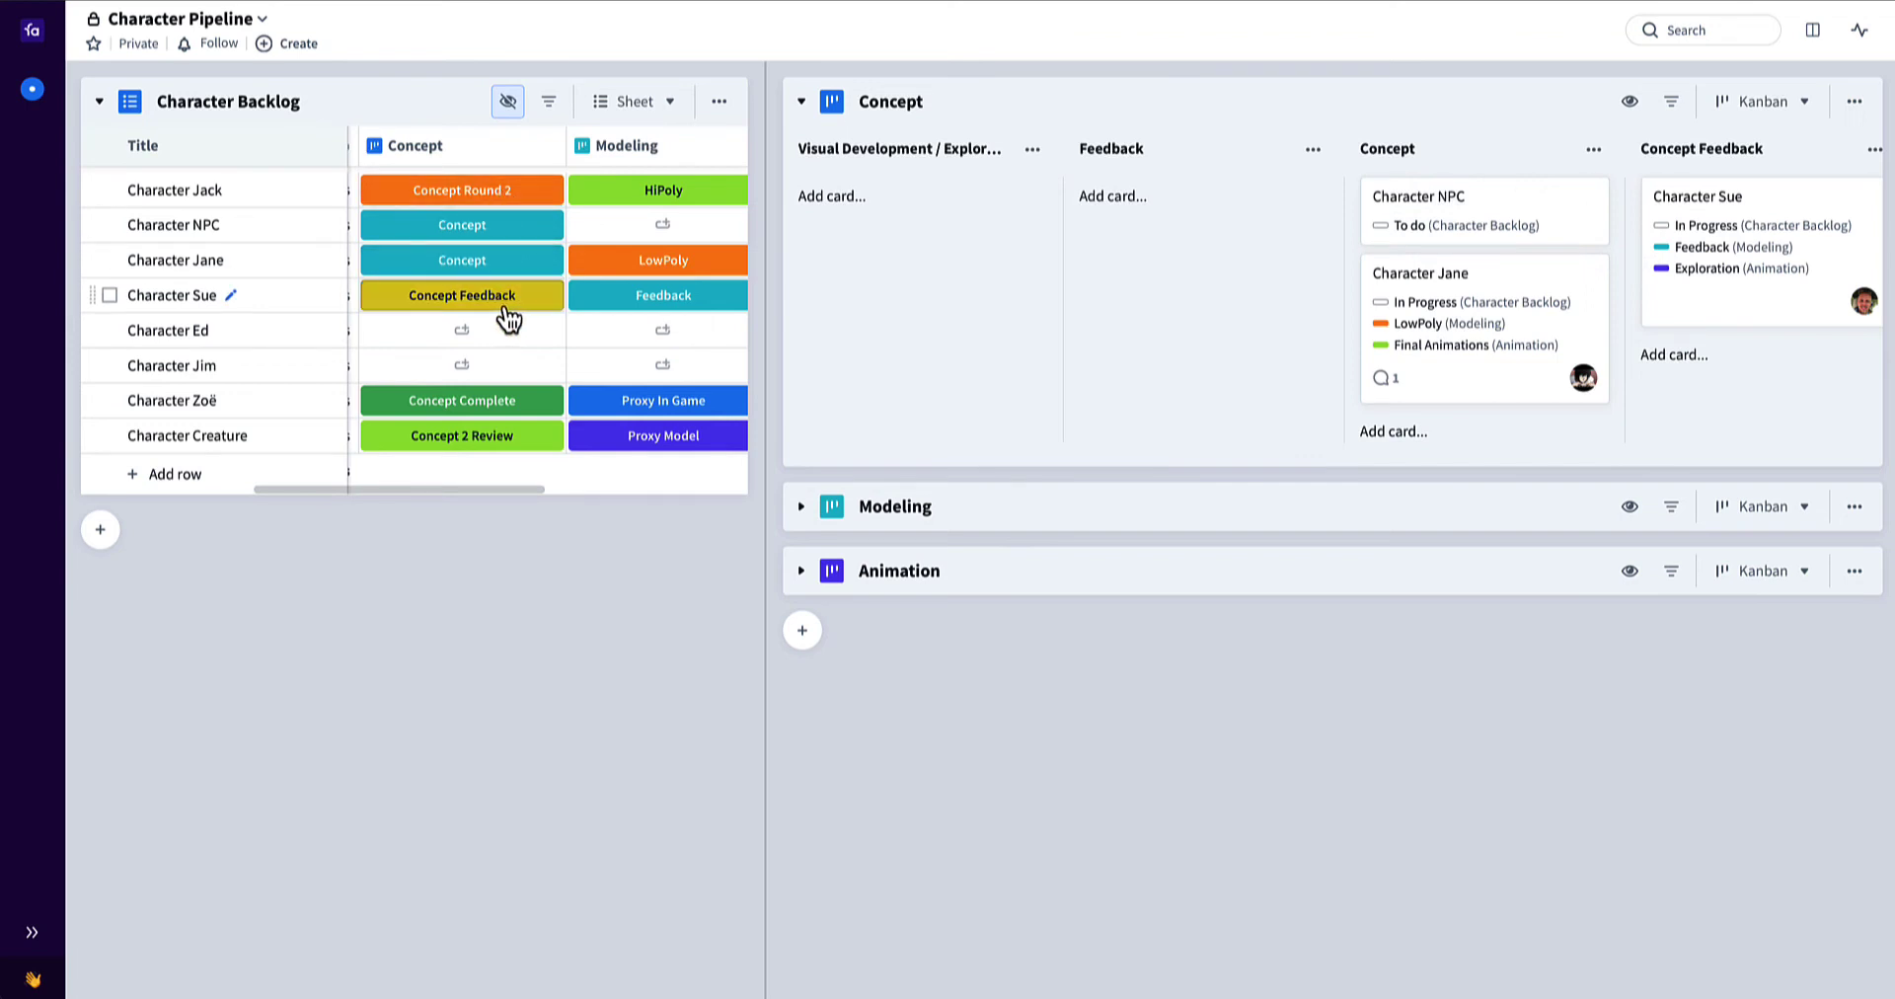
left_click_drag(765, 304, 941, 306)
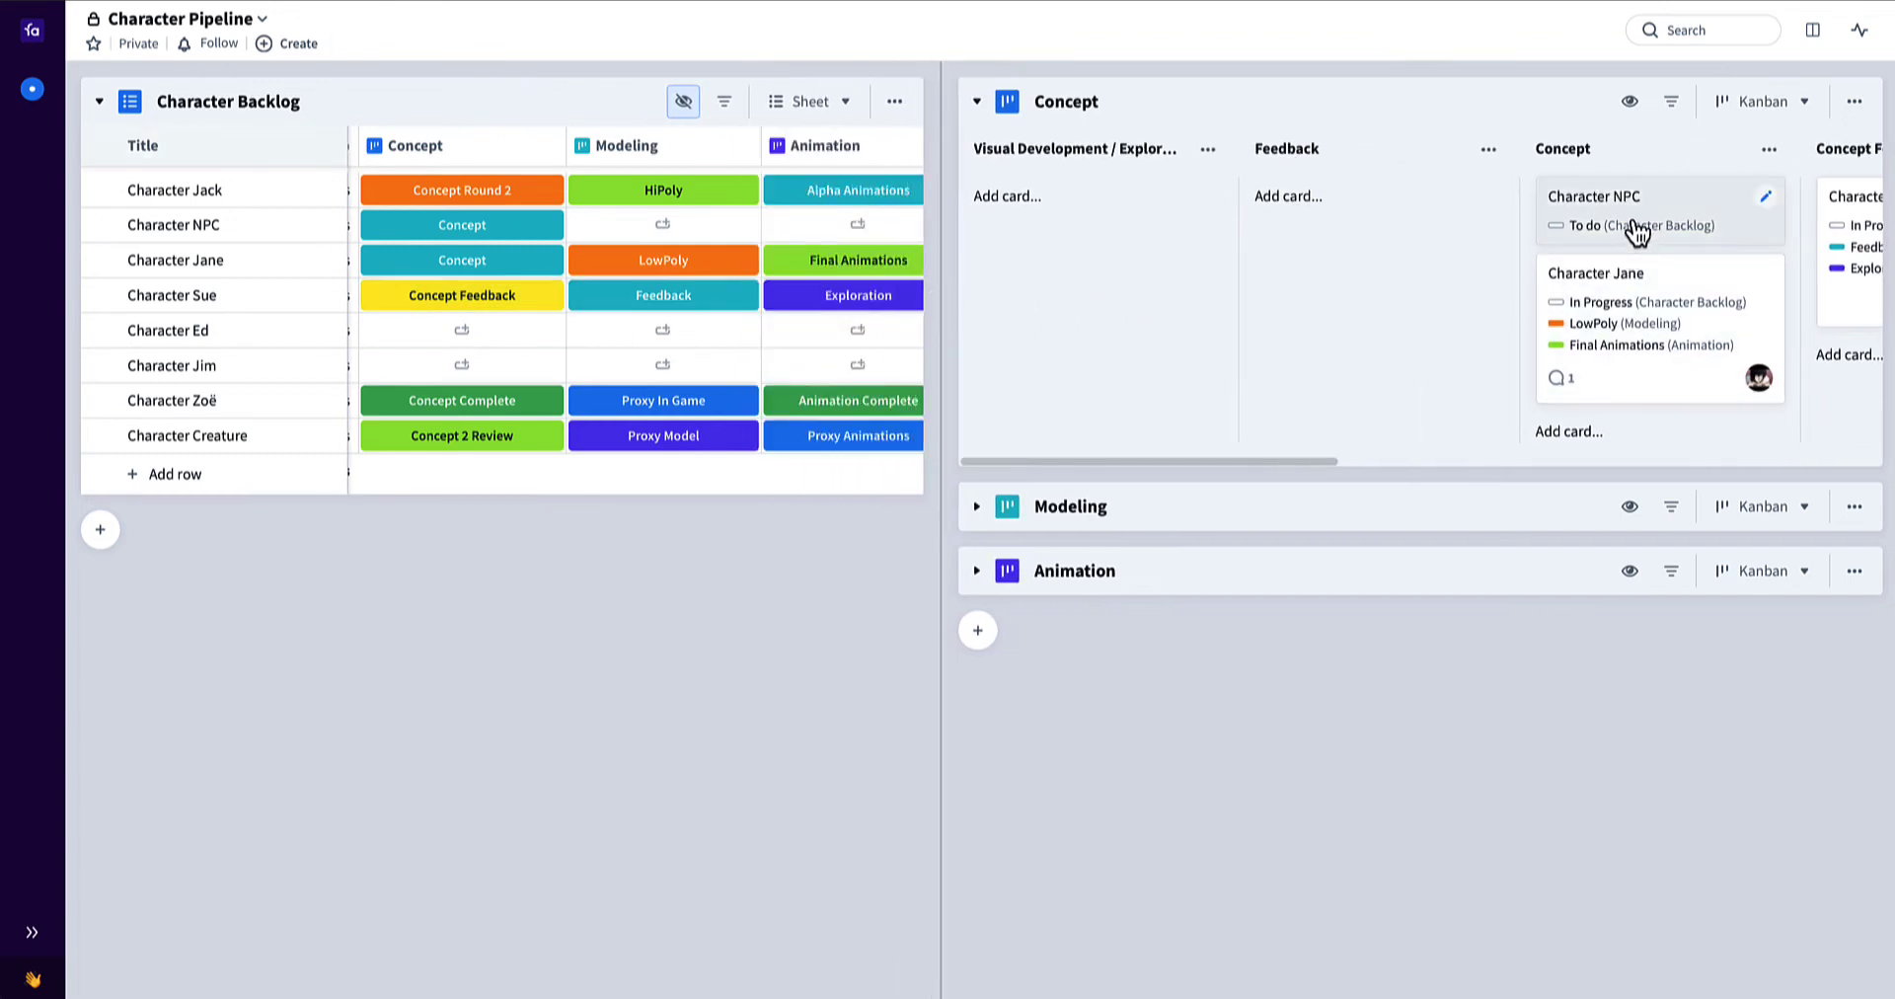
Move the Character NPC card through Concept Feedback into Concept Round 2
mouse_move(1636, 224)
left_mouse_down()
mouse_move(1804, 215)
mouse_move(1698, 224)
left_mouse_up()
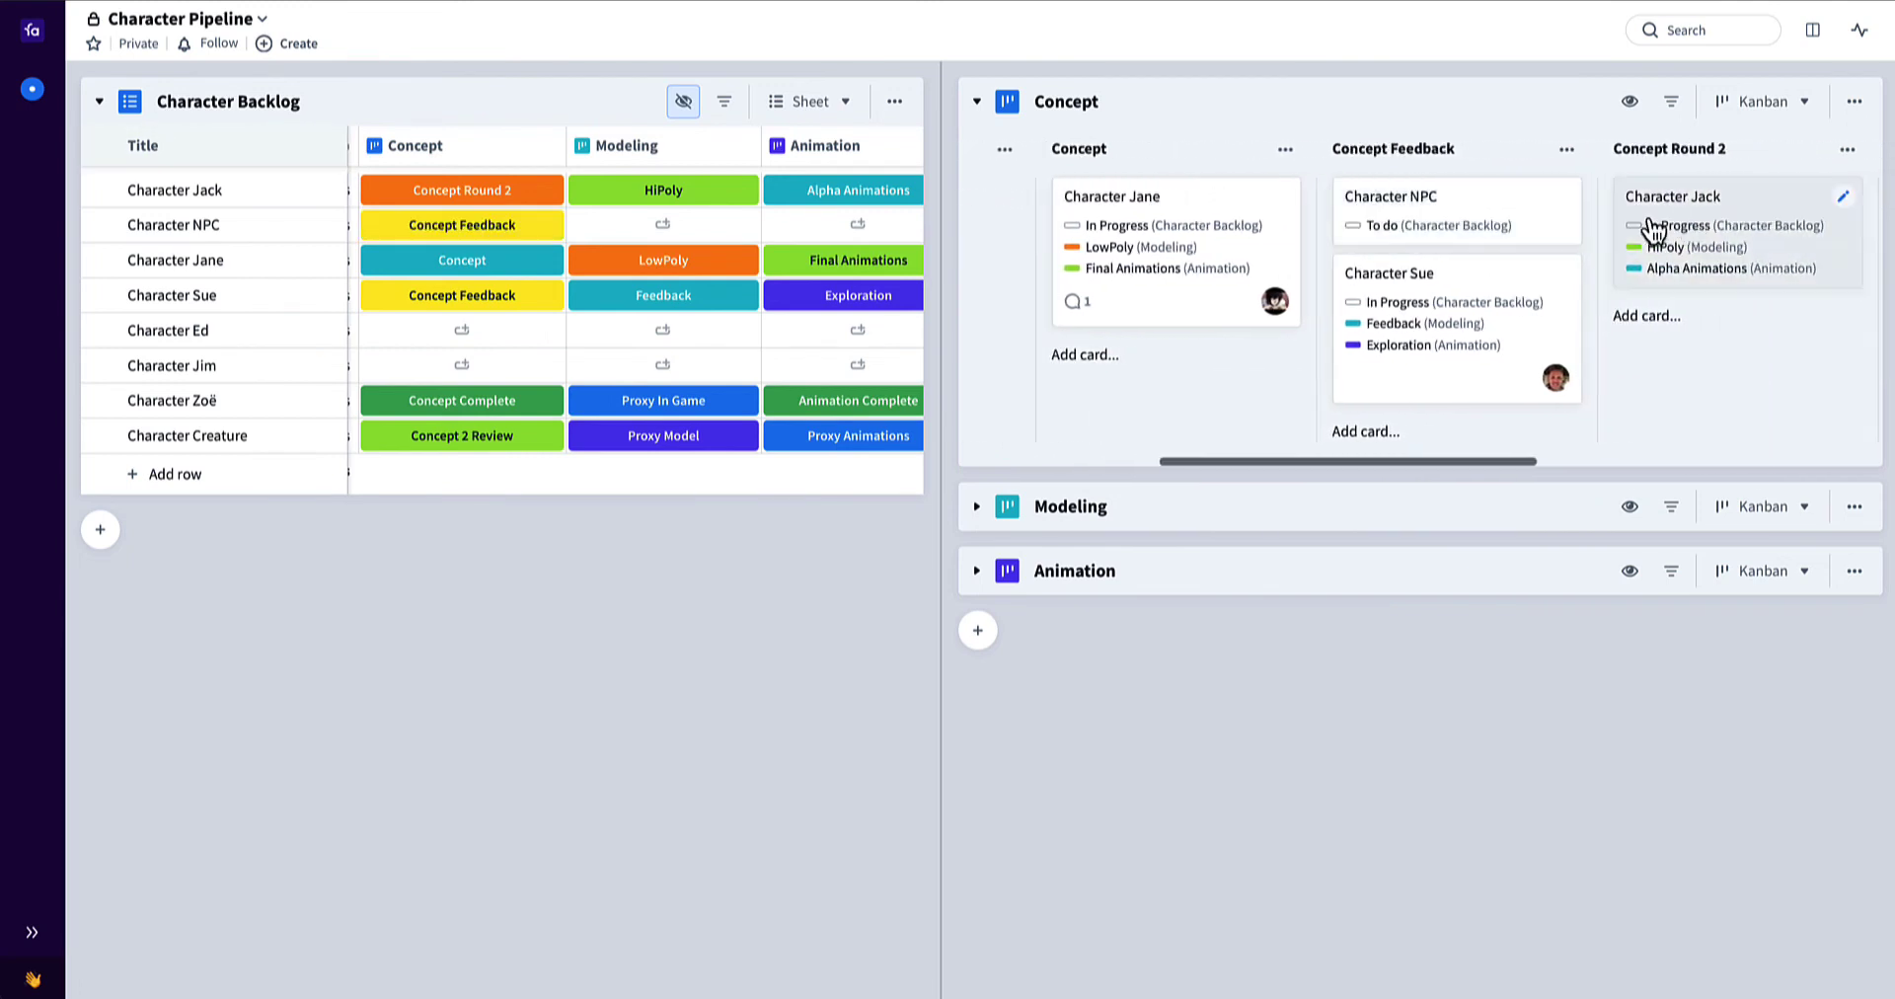
left_click_drag(1505, 237, 1708, 223)
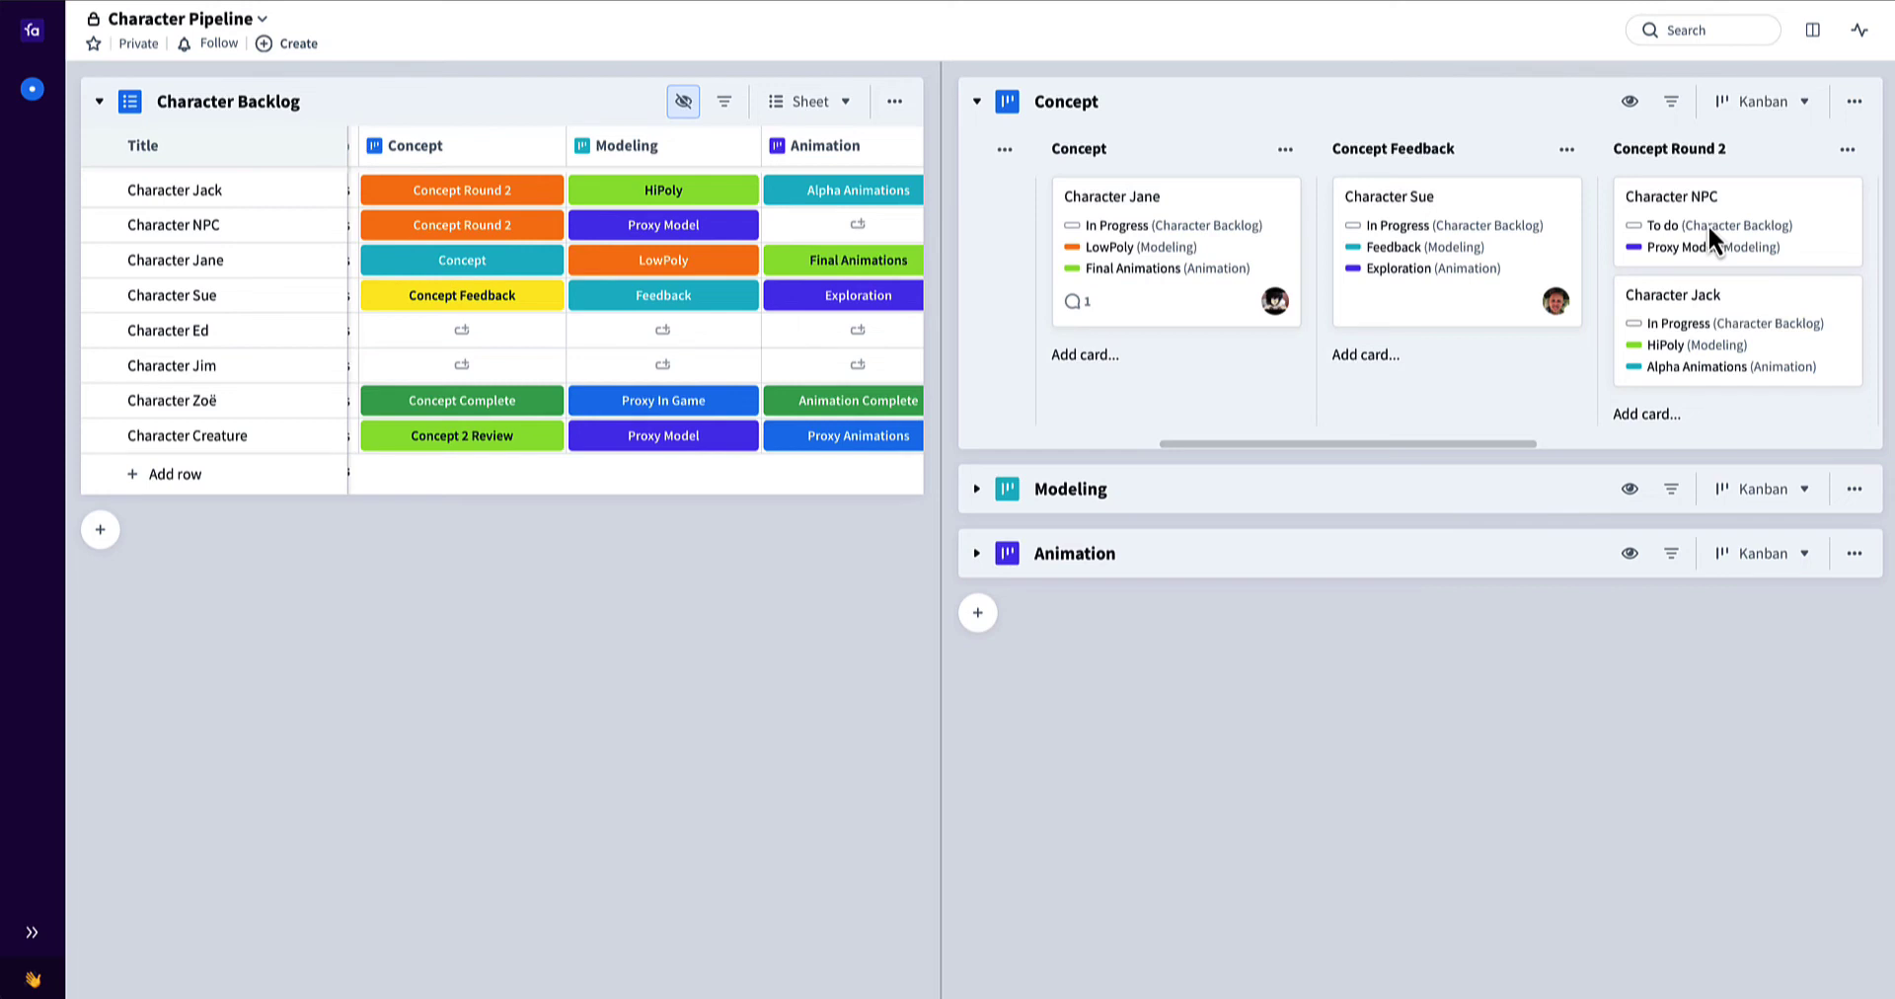
Expand the Modeling board and move Character NPC from Proxy Model to Proxy In Game
left_click(977, 490)
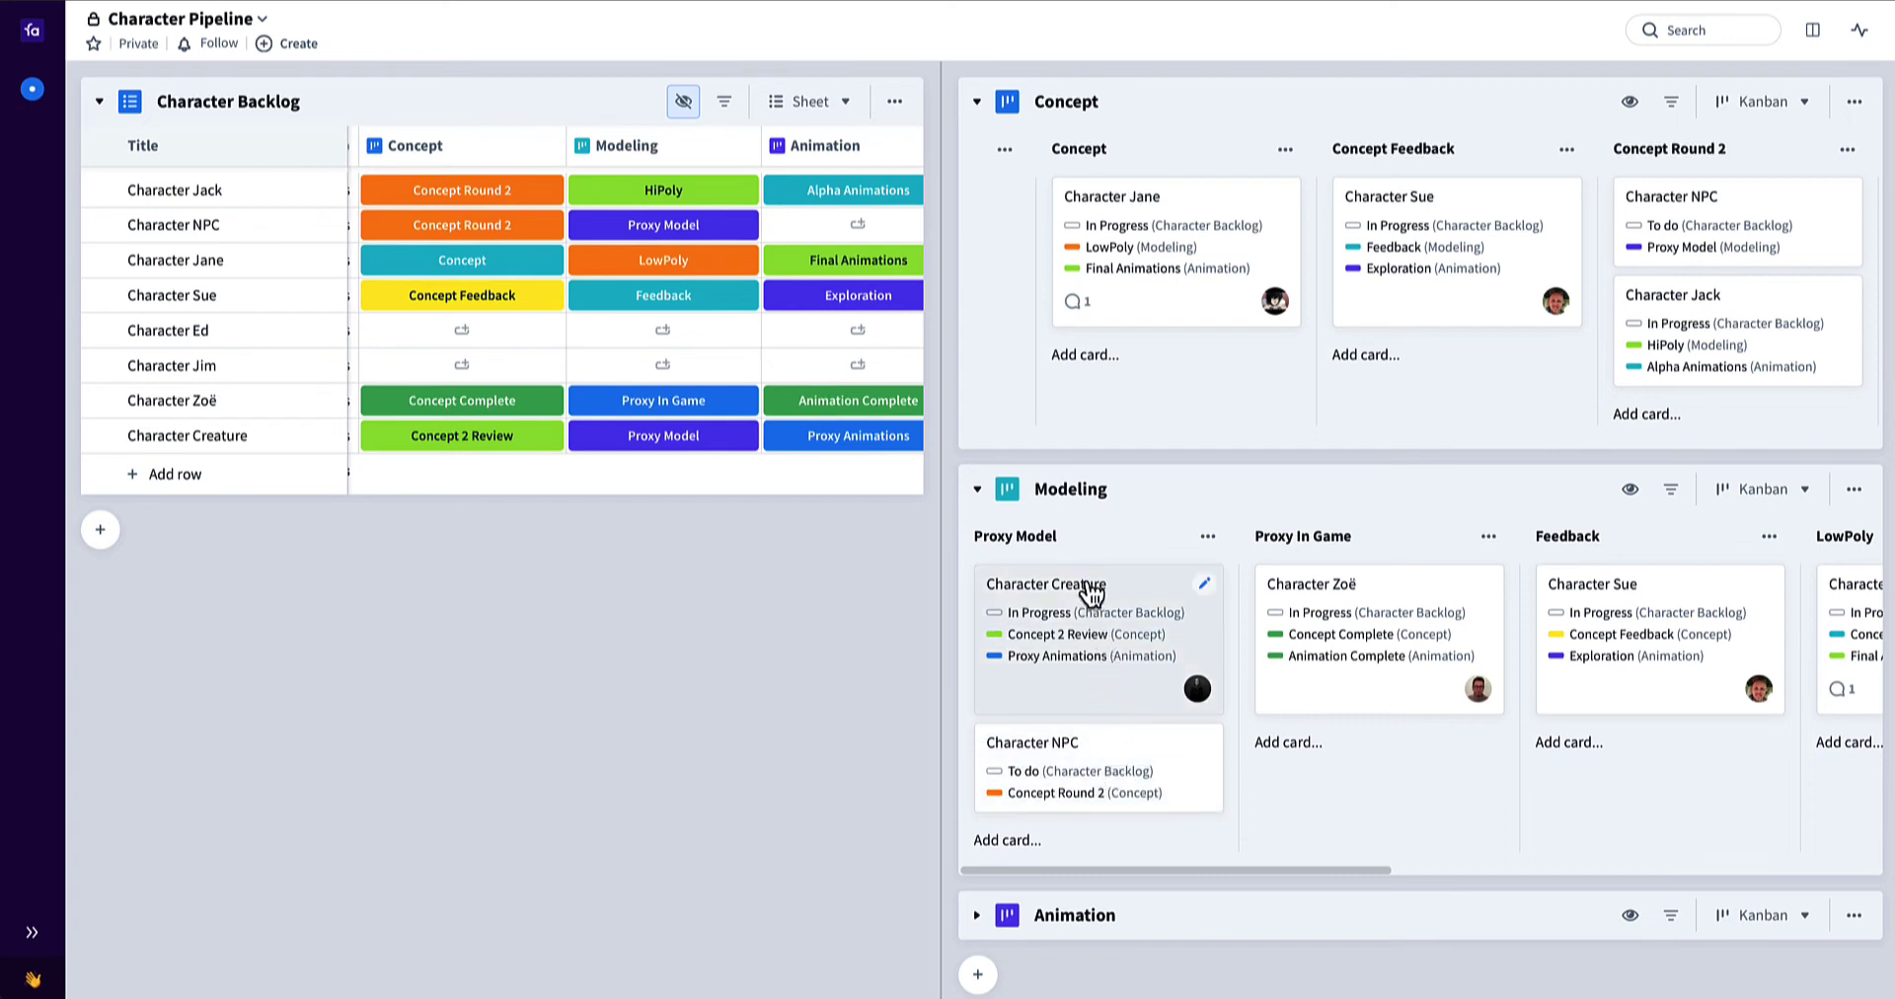
left_click_drag(1092, 770, 1334, 659)
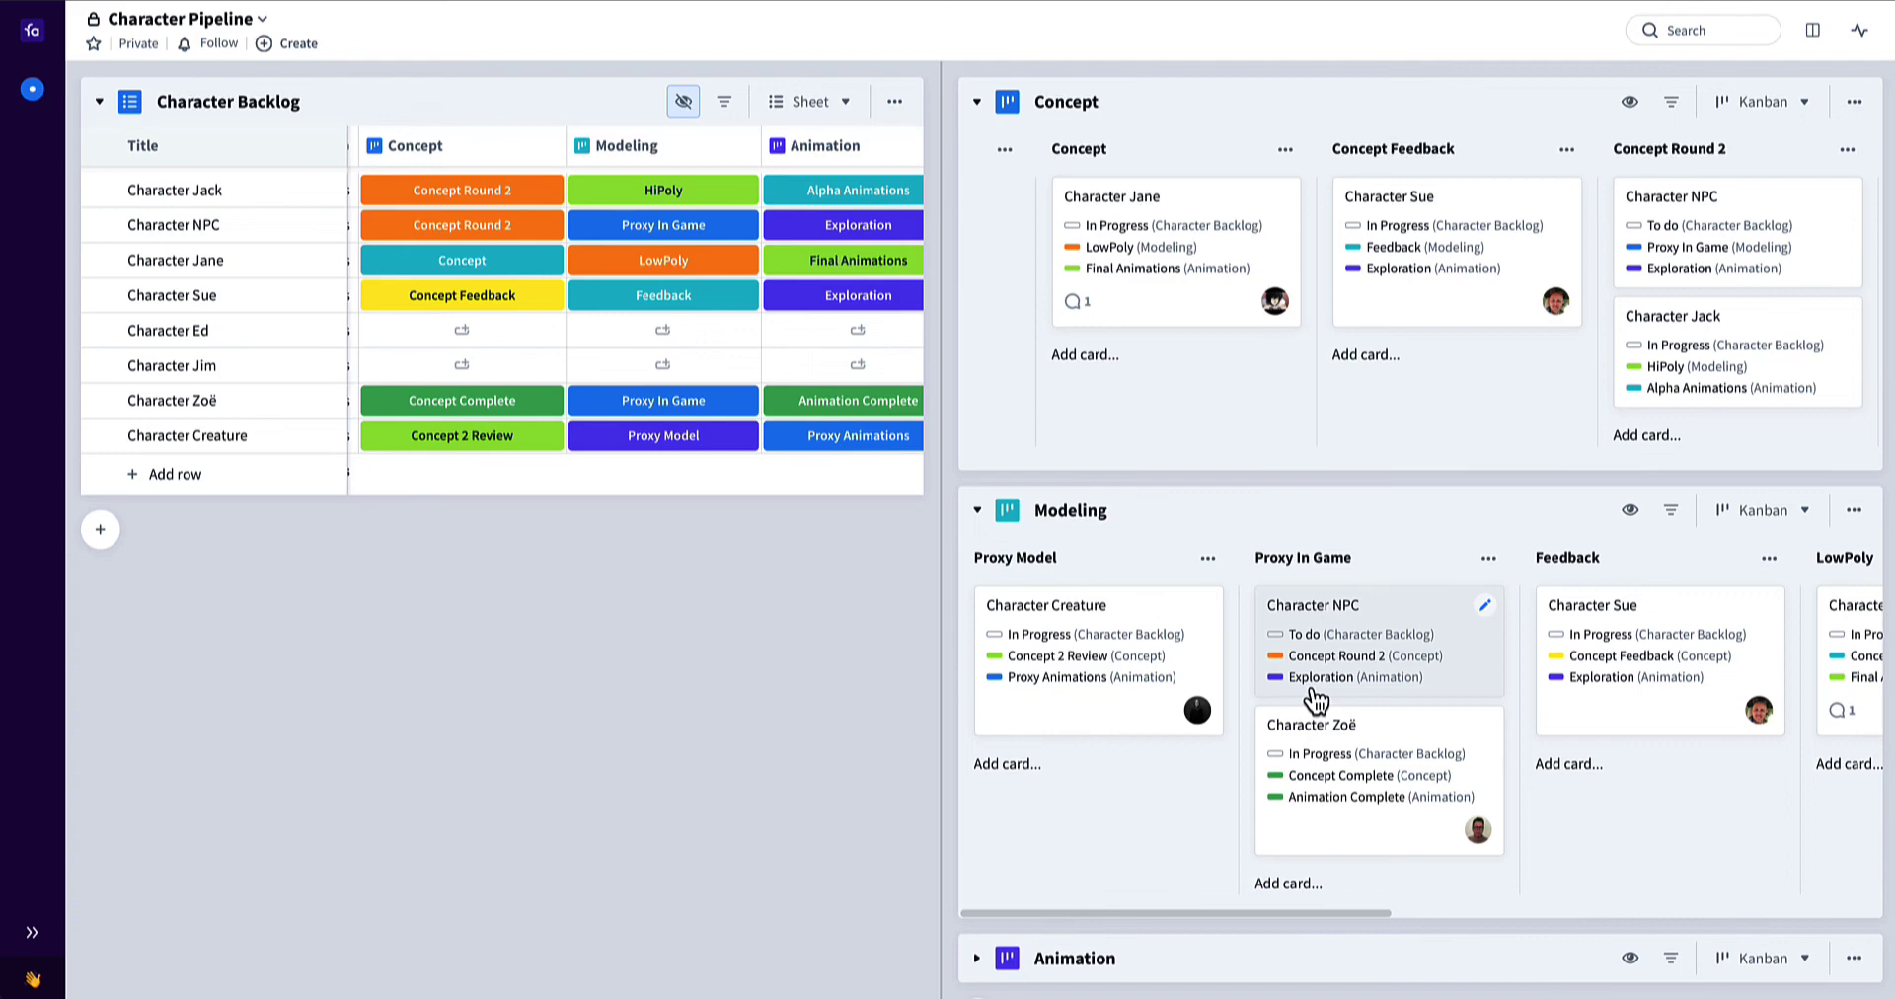
On the Animation board, move Character NPC from Exploration through Proxy Animations to Alpha Animations
scroll(1315, 701, "down", 3)
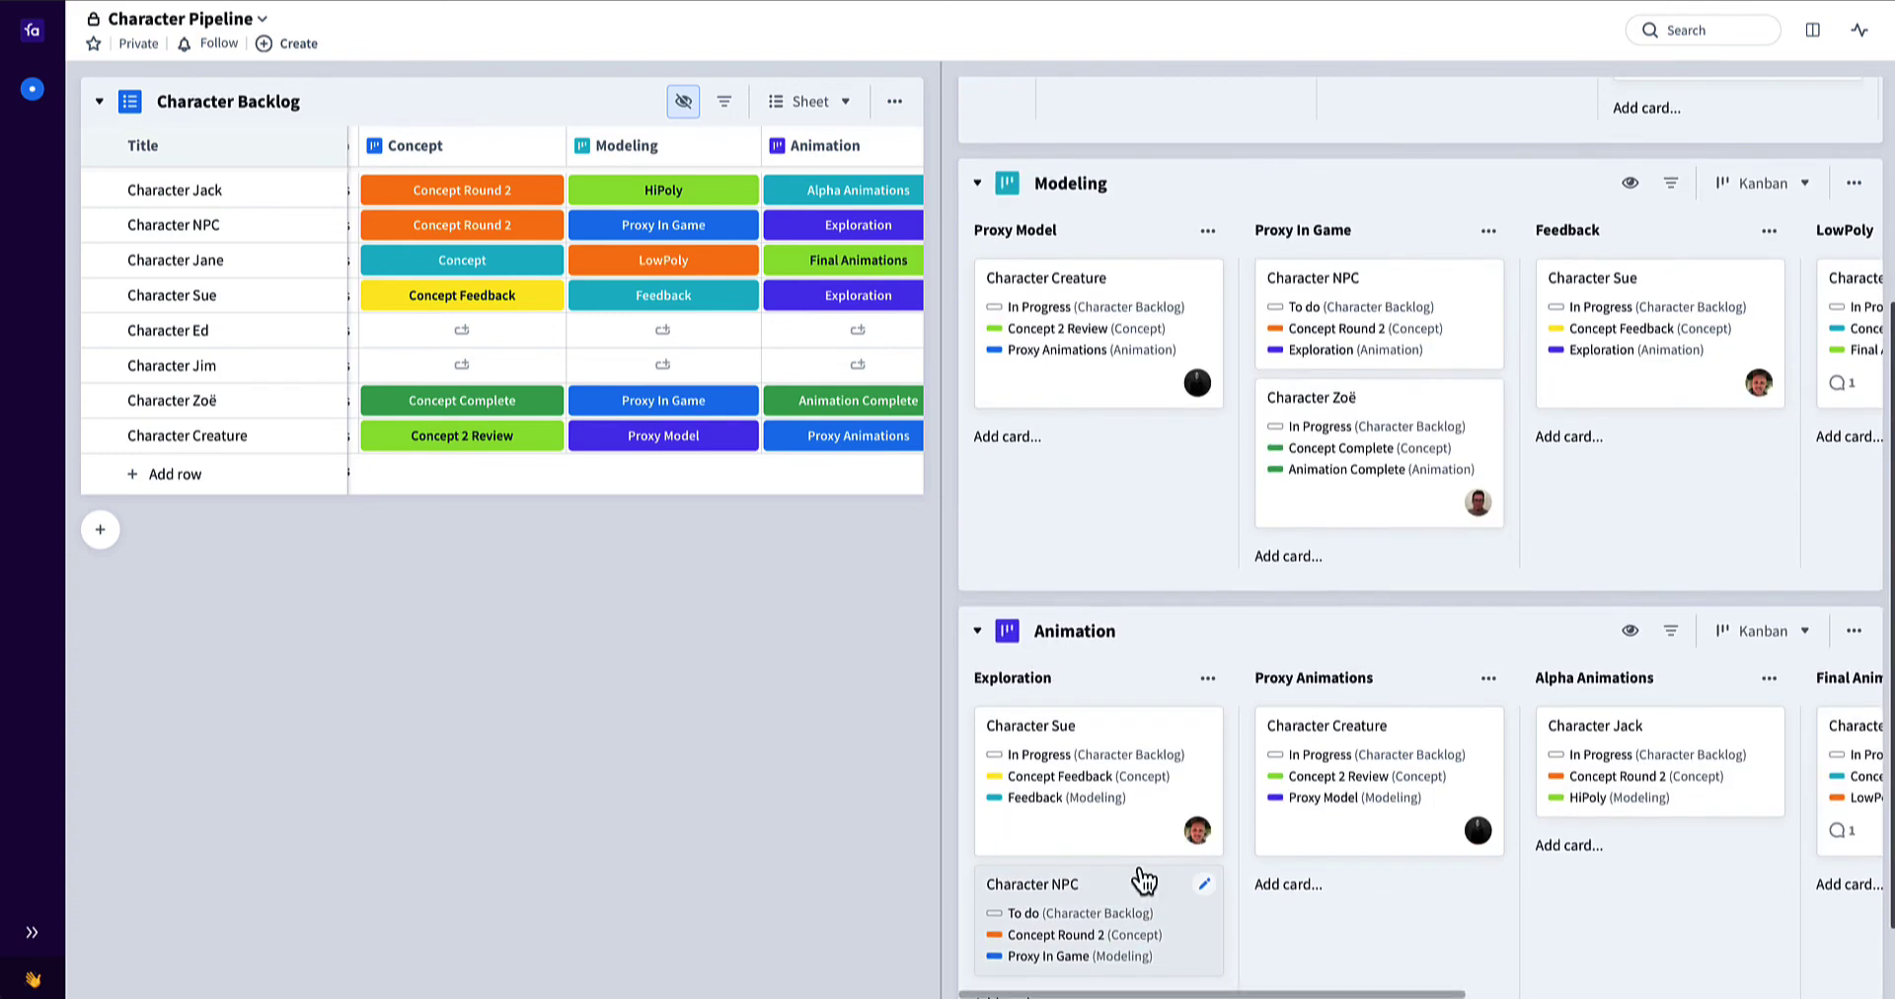
scroll(1142, 880, "down", 1)
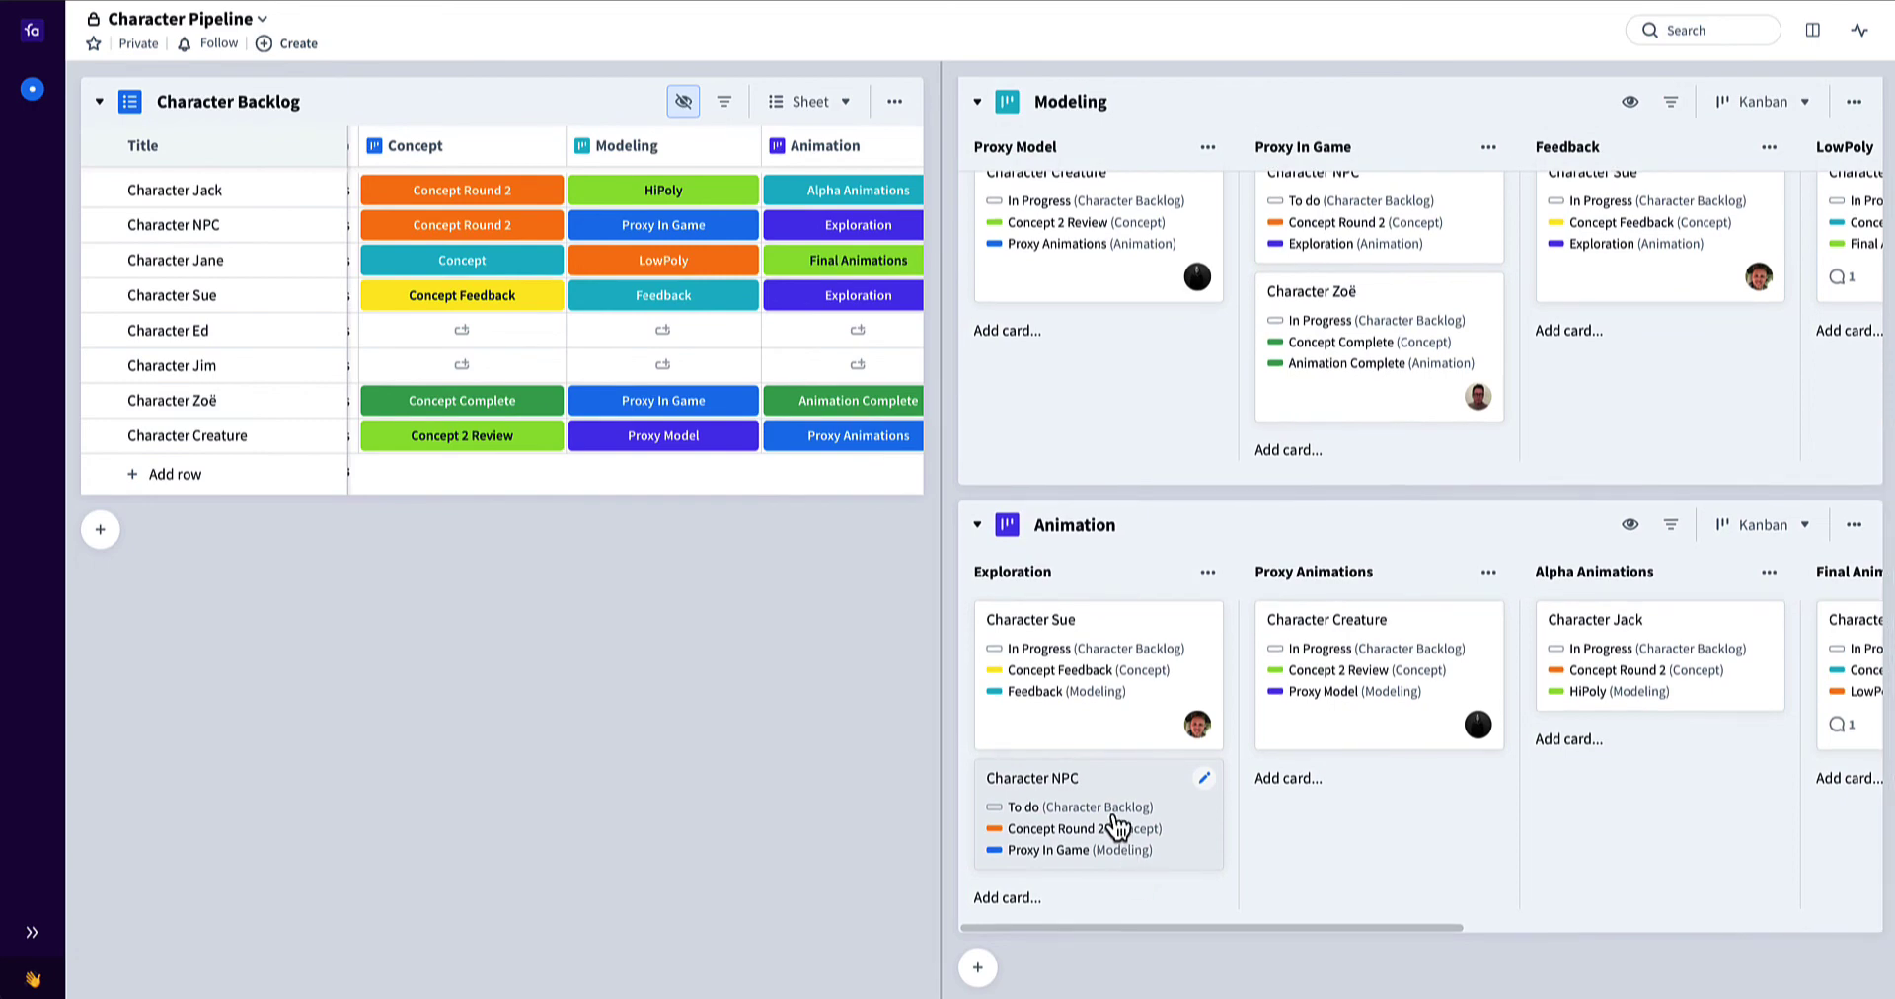
left_click_drag(1118, 824, 1382, 804)
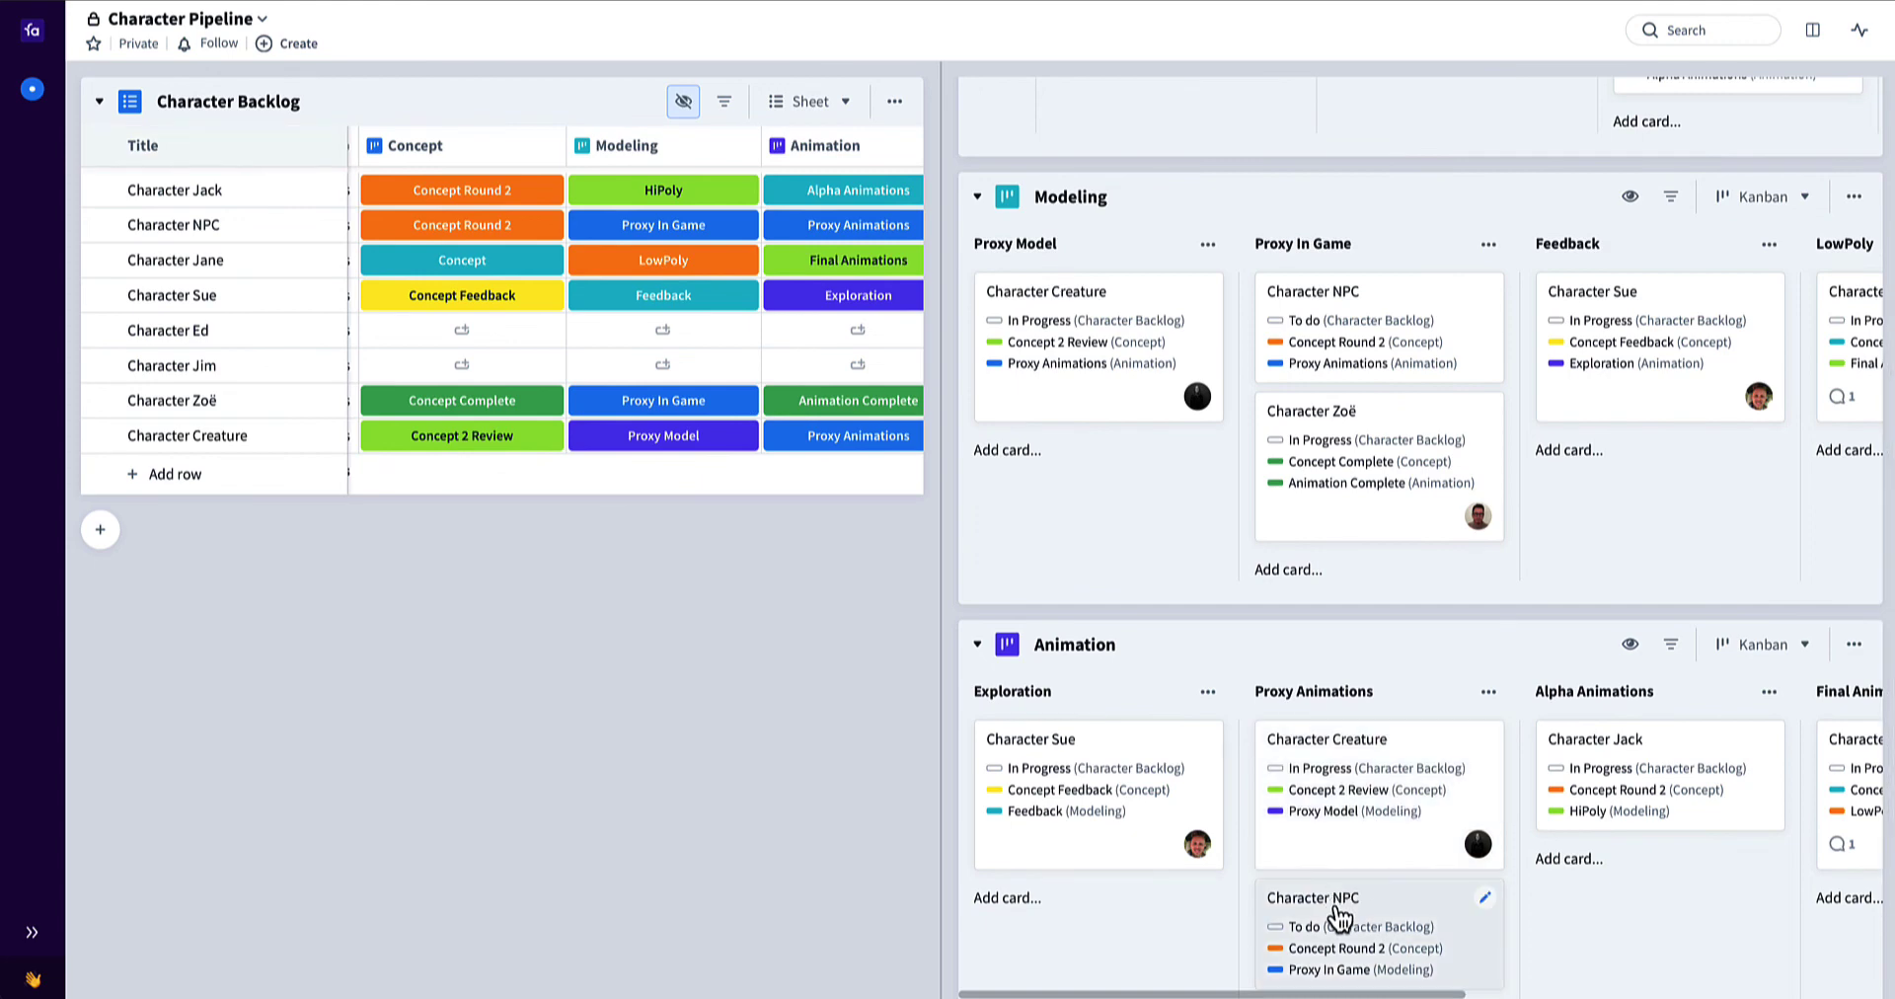
left_click_drag(1339, 918, 1587, 892)
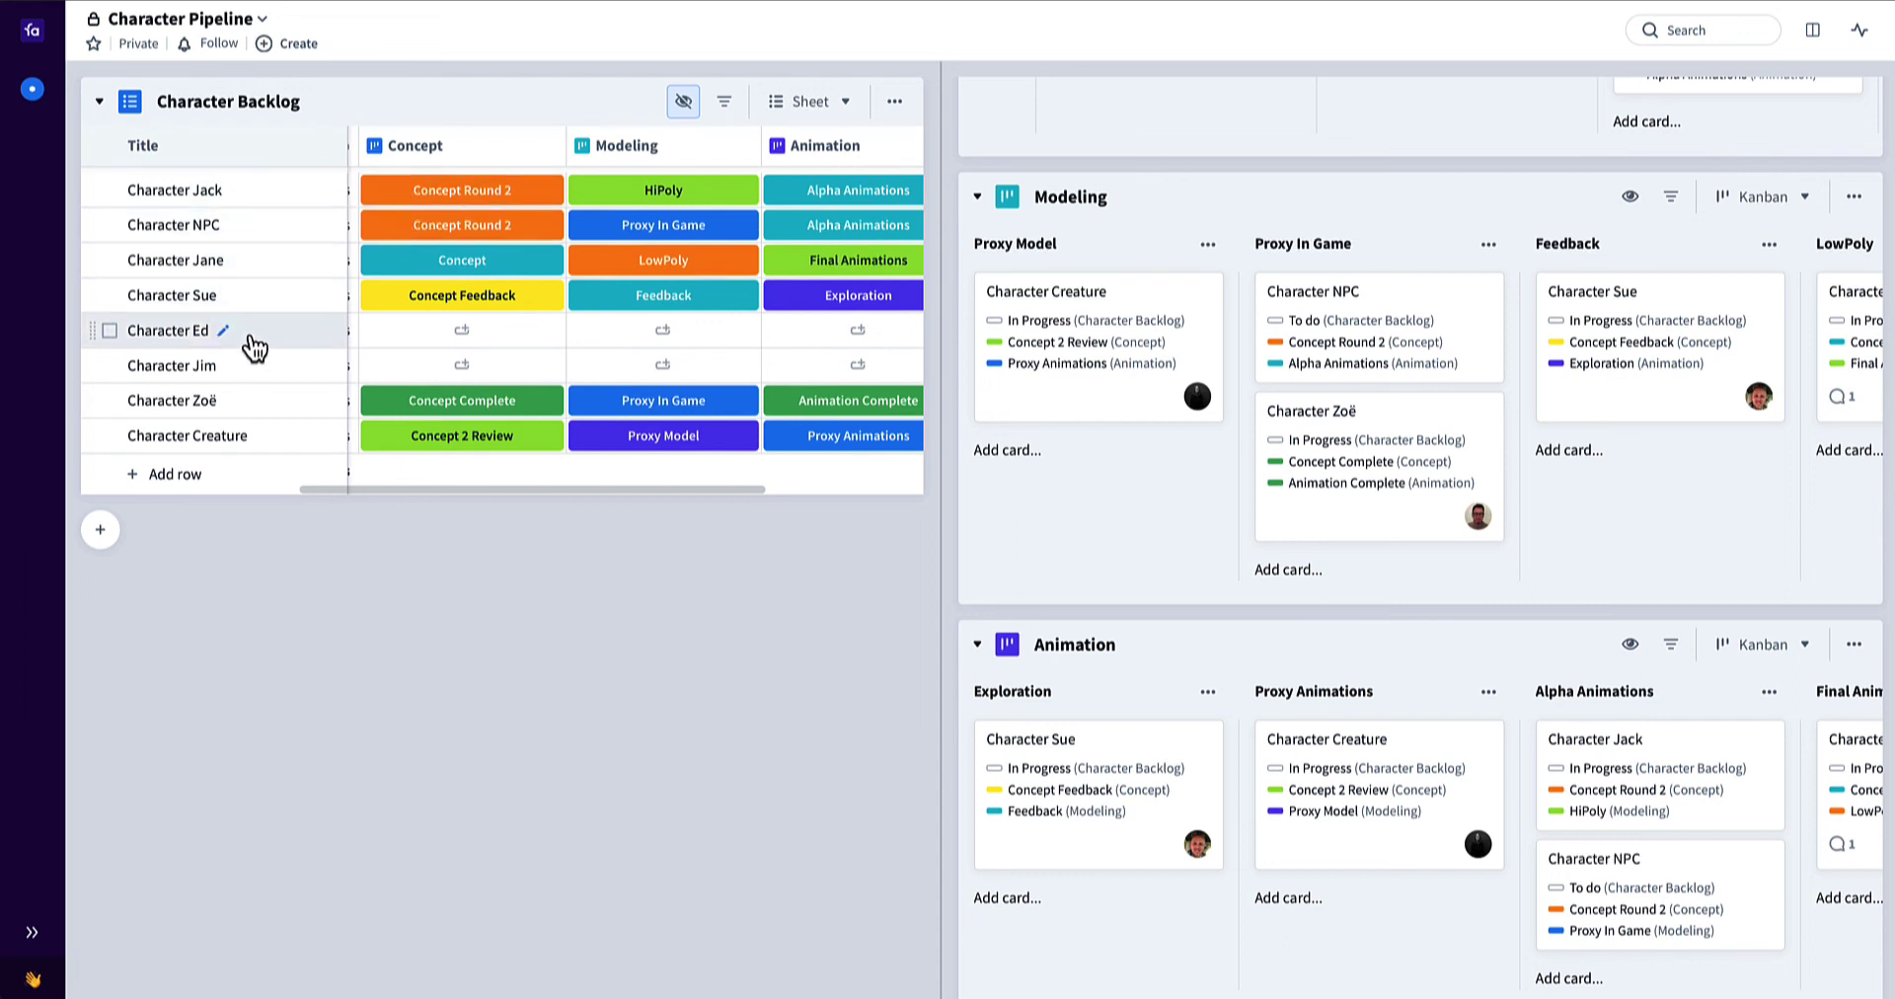
mouse_move(1097, 340)
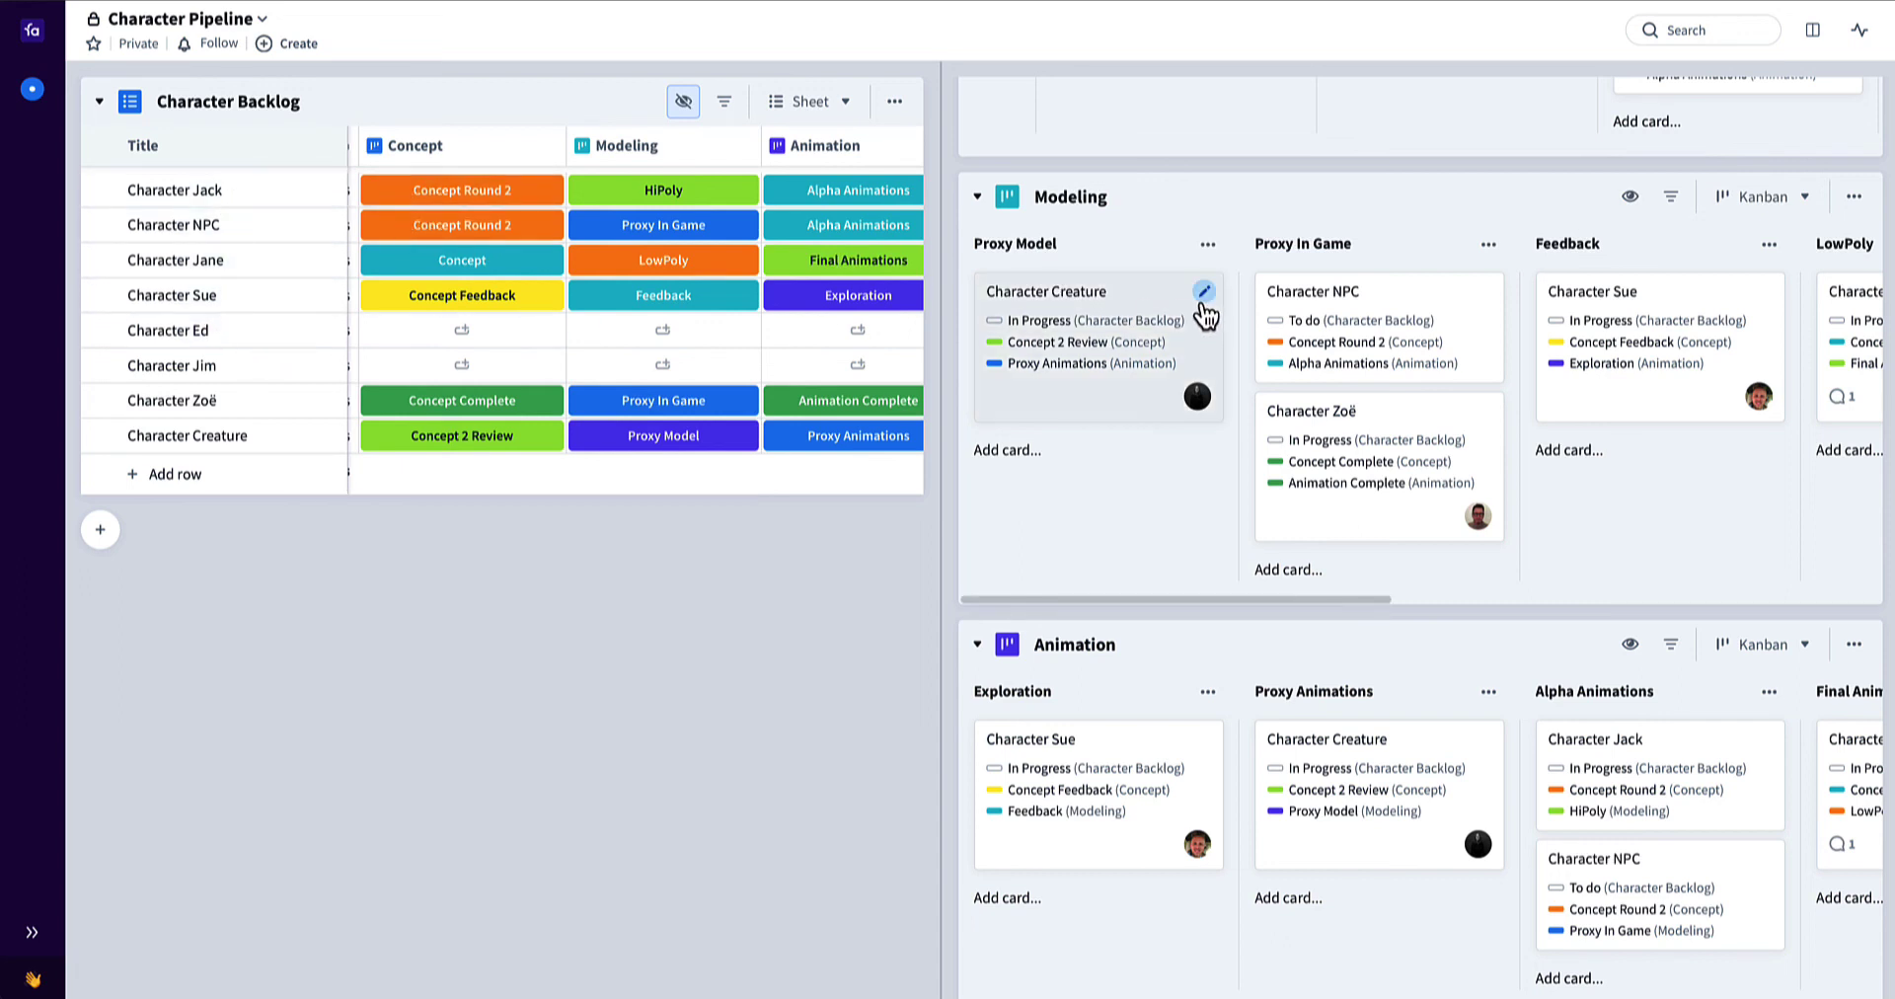
Set Character NPC's backlog statuses to Concept Complete, Modeling Complete and Animation Complete
left_click(488, 225)
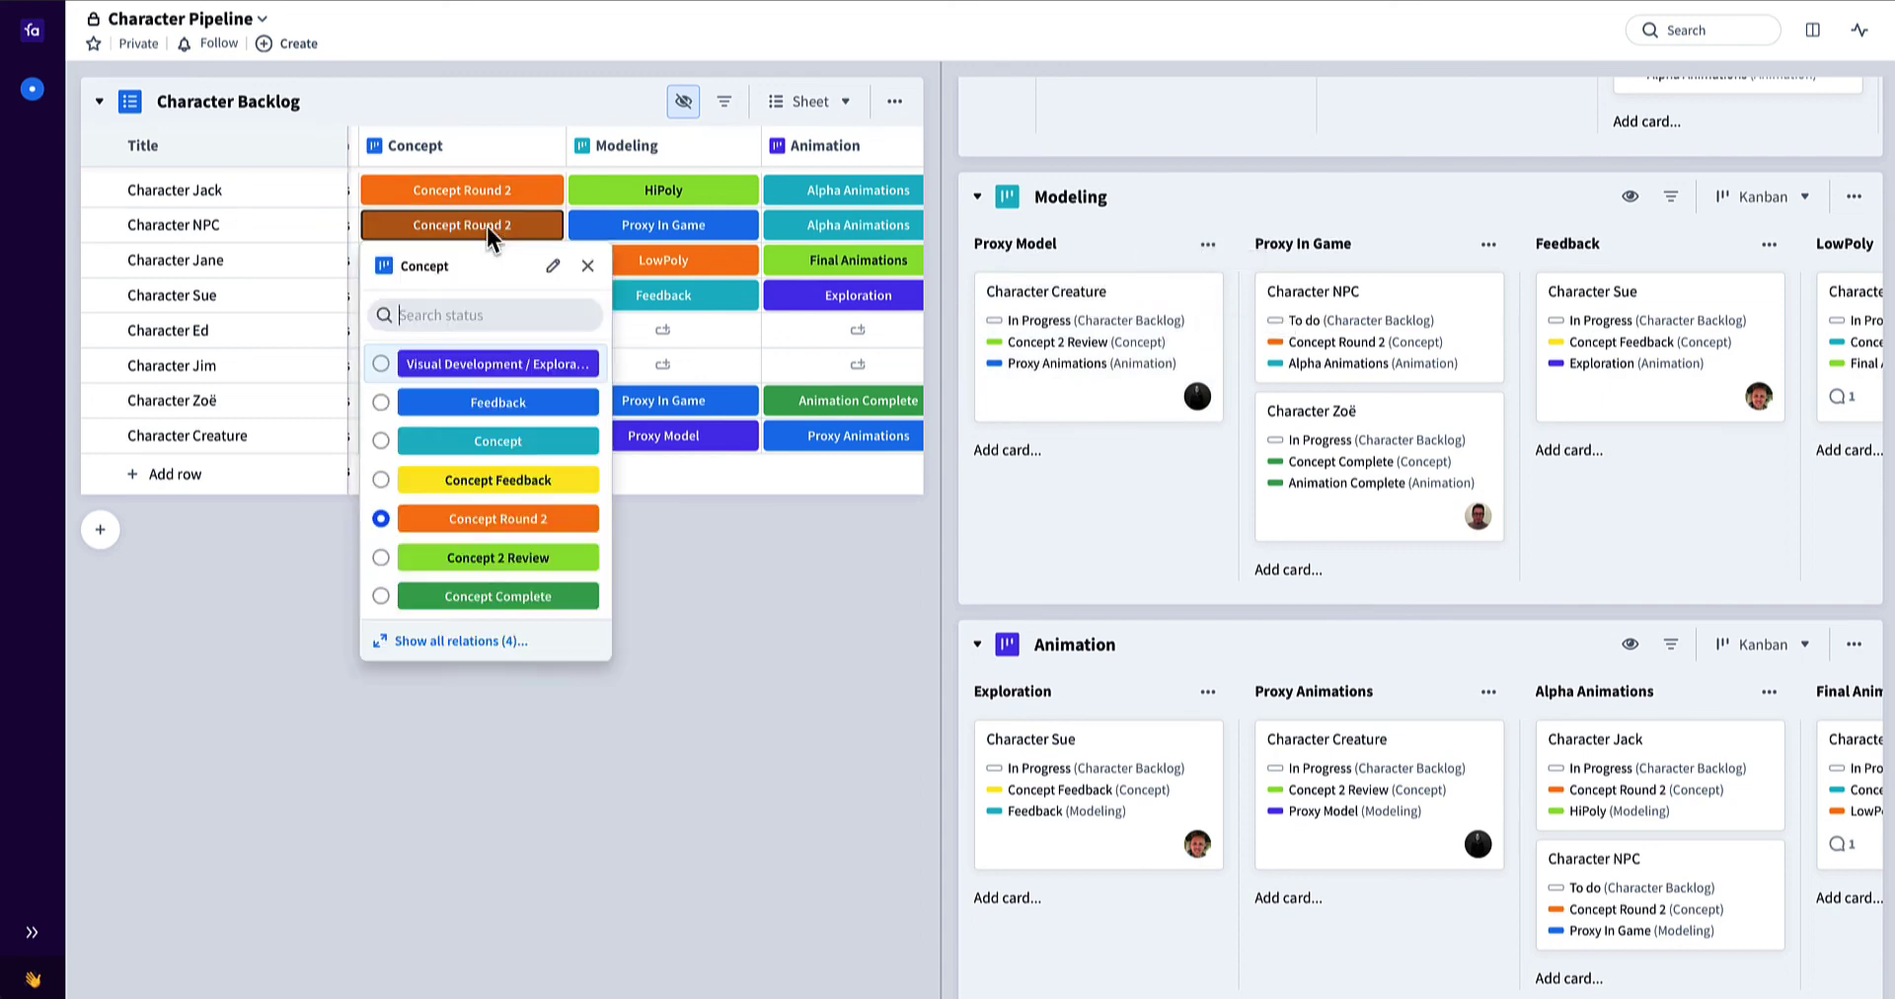
left_click(526, 596)
left_click(674, 227)
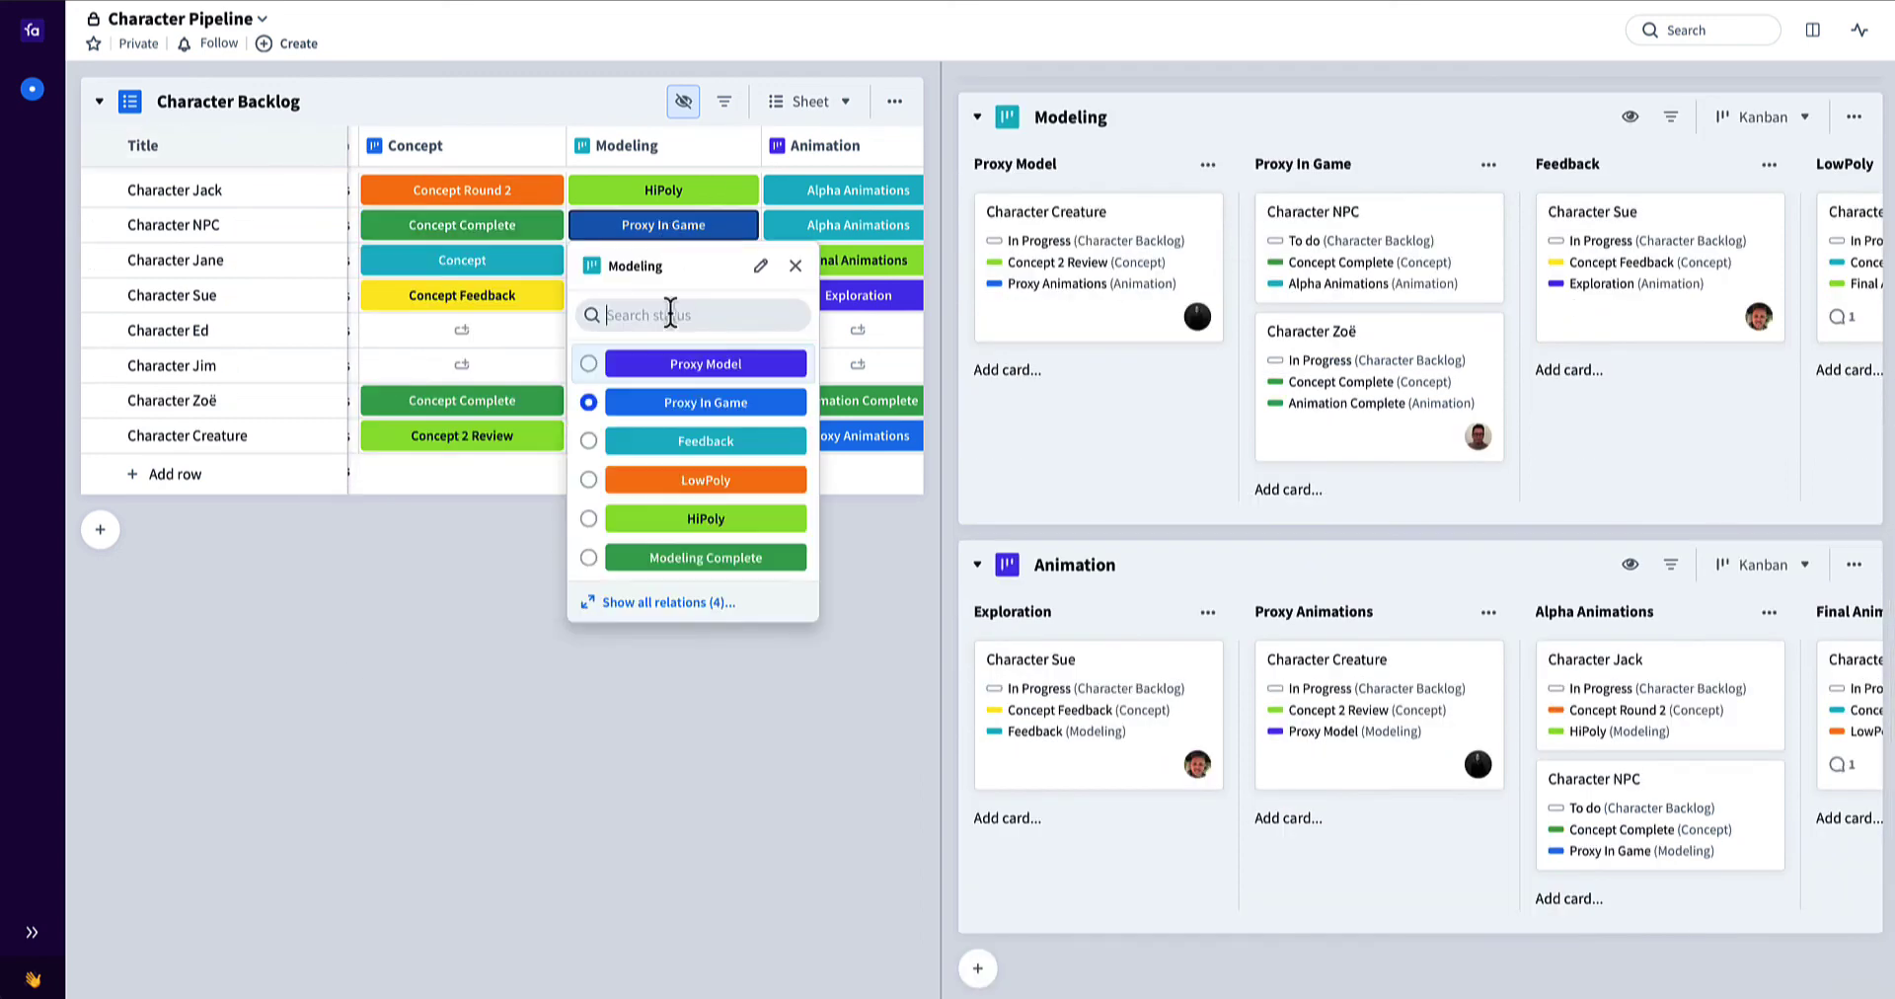
left_click(706, 558)
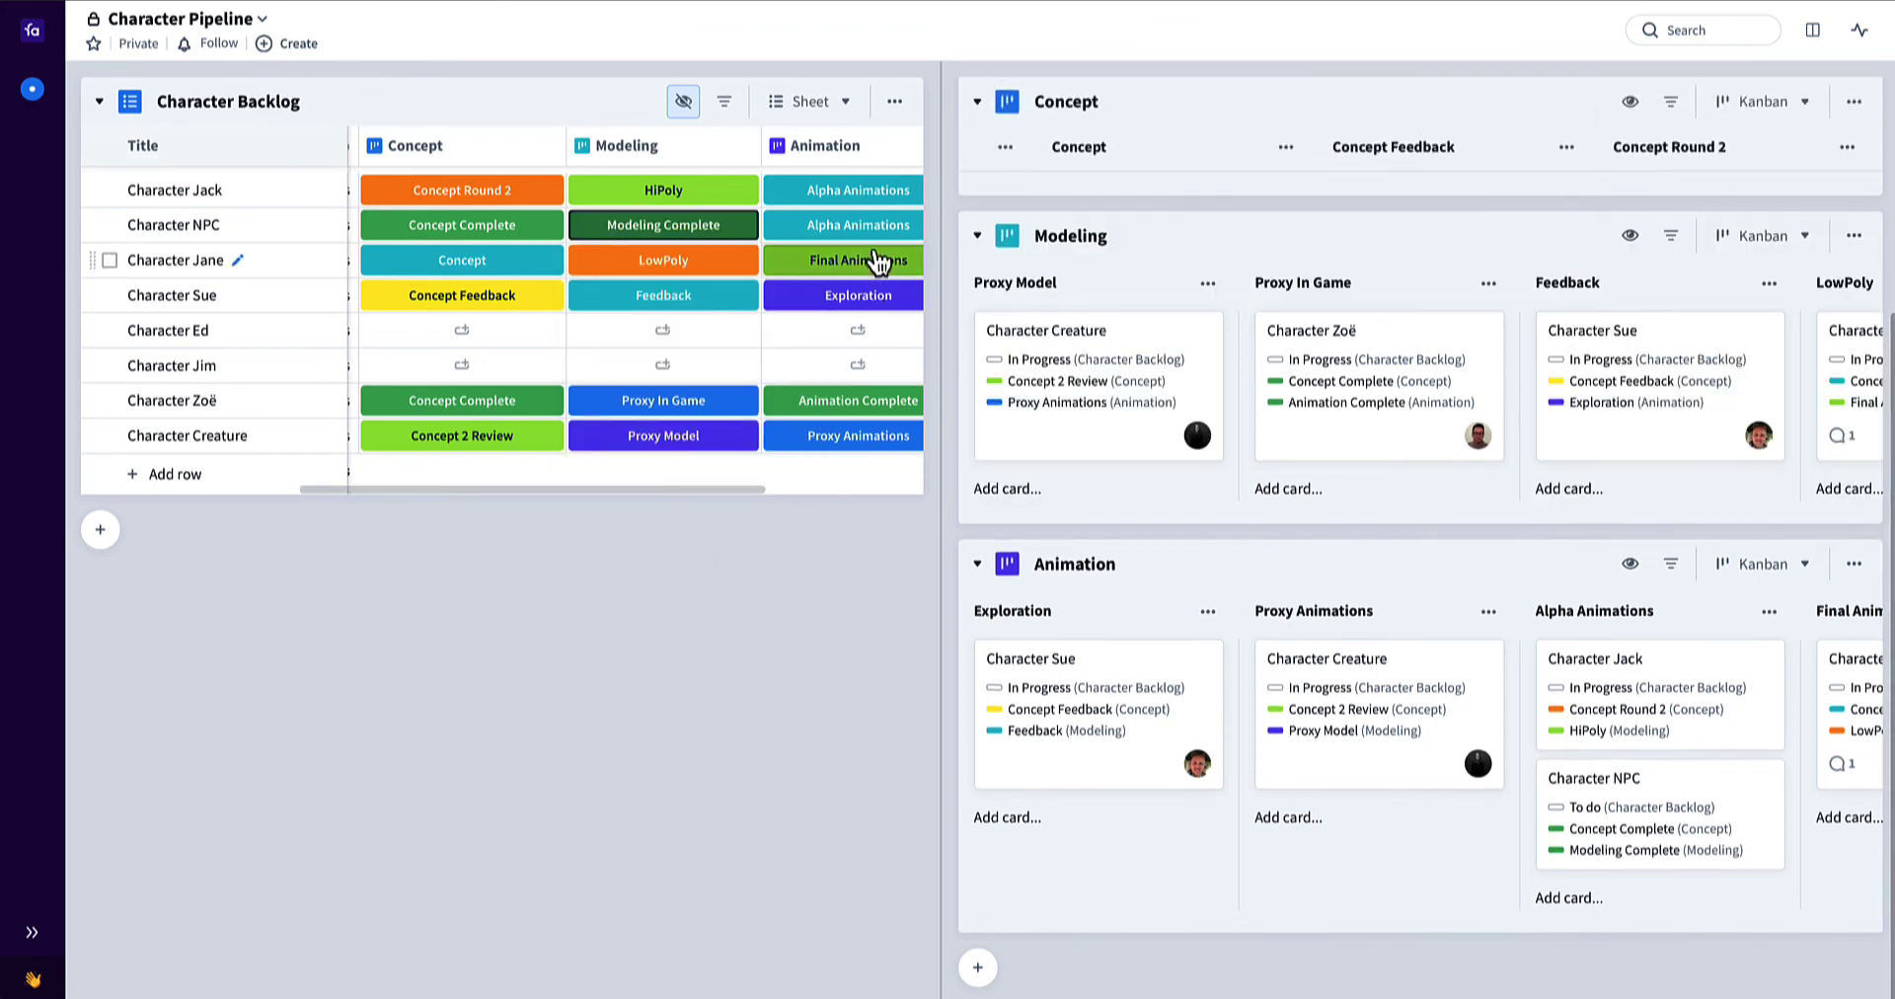
left_click(861, 225)
left_click(895, 528)
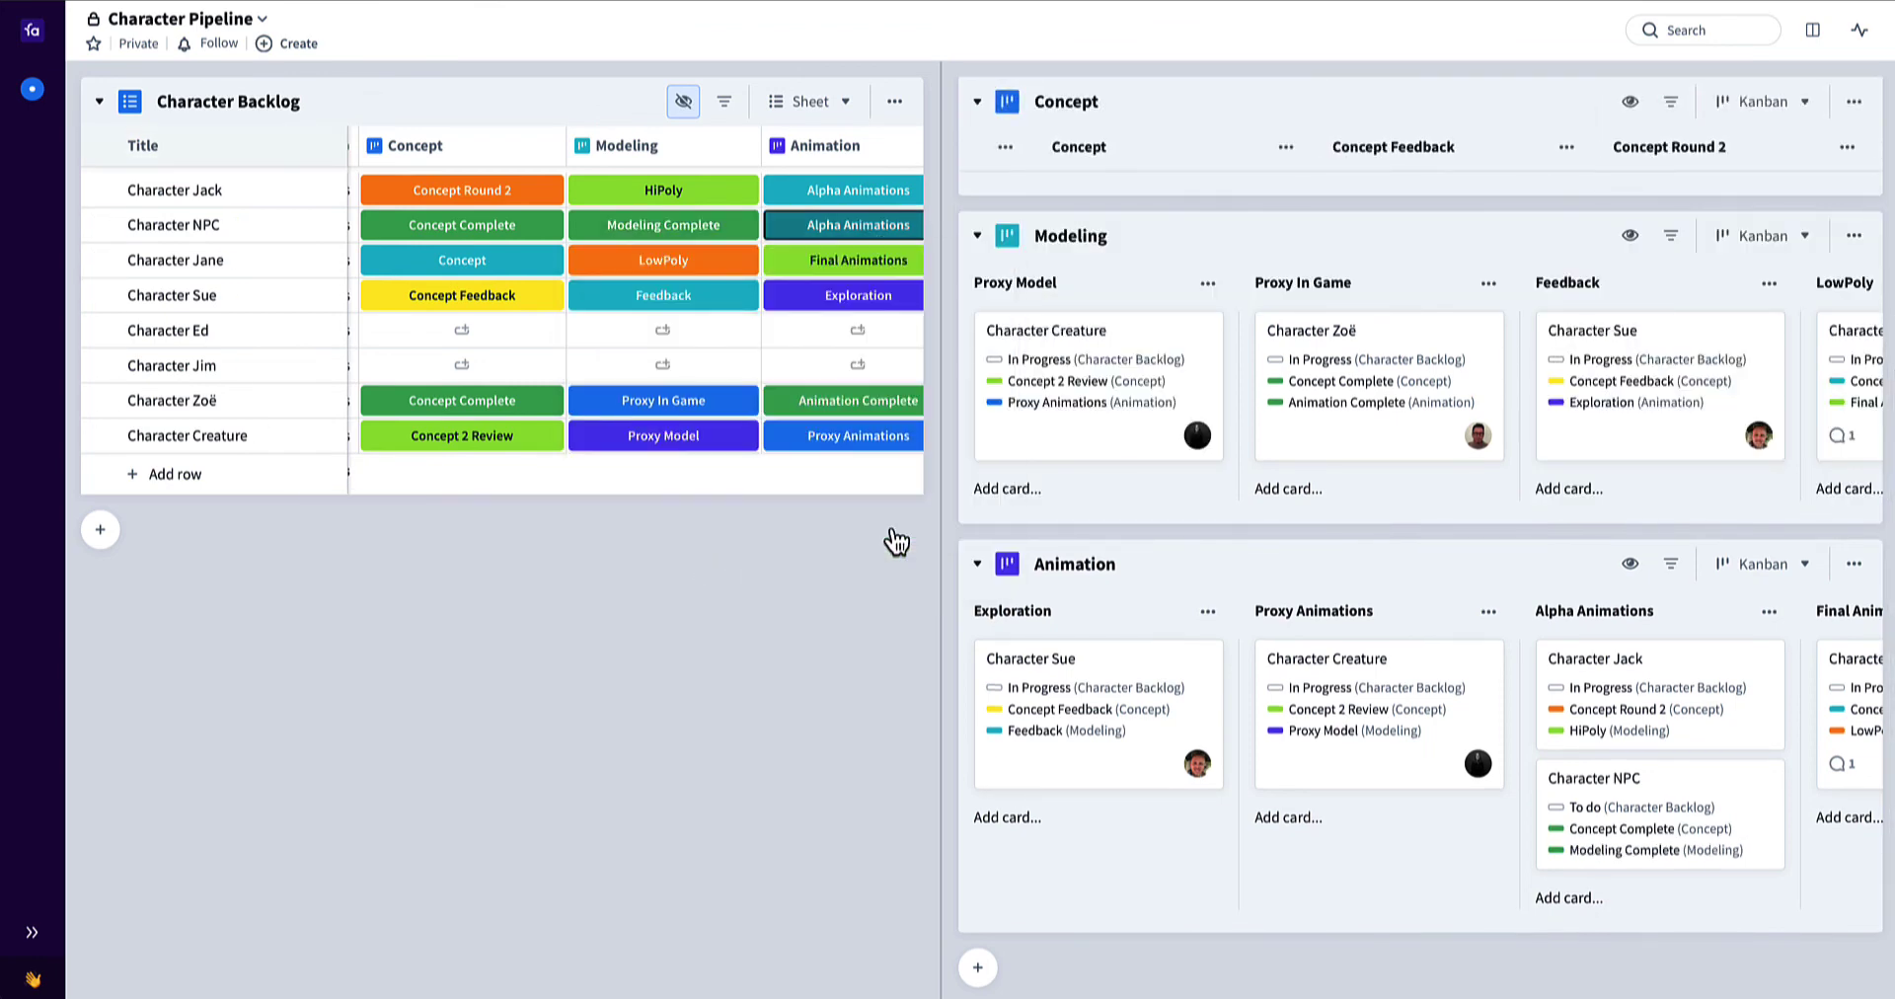